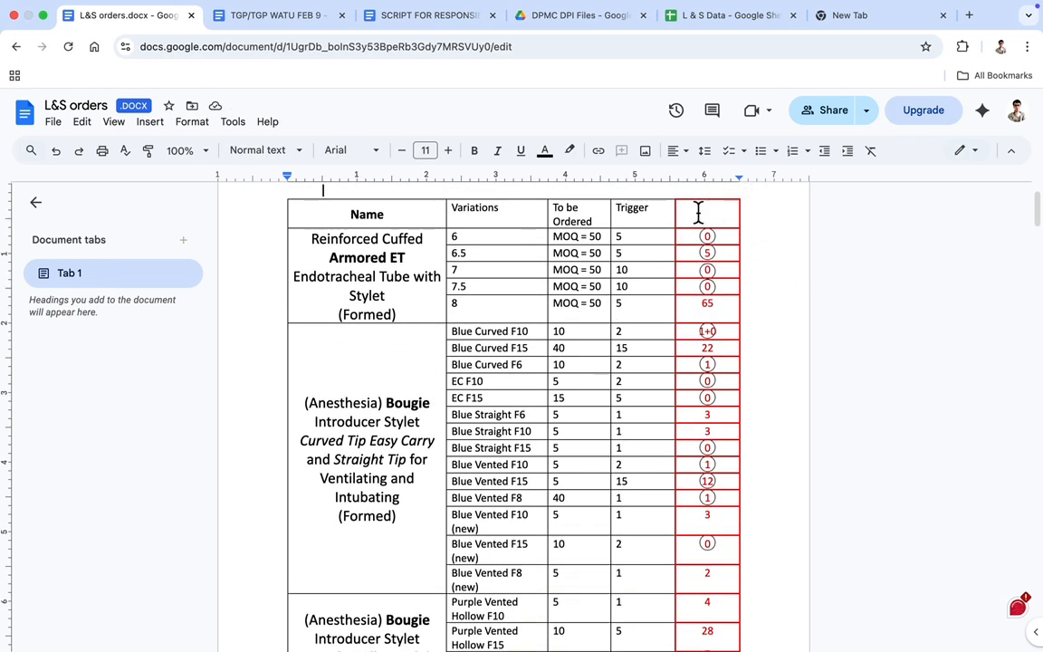
Search Google Drive for "L&S Data" and open the L & S Data spreadsheet
{"action": "left_click", "coordinate": [570, 16]}
{"action": "left_click", "coordinate": [404, 116]}
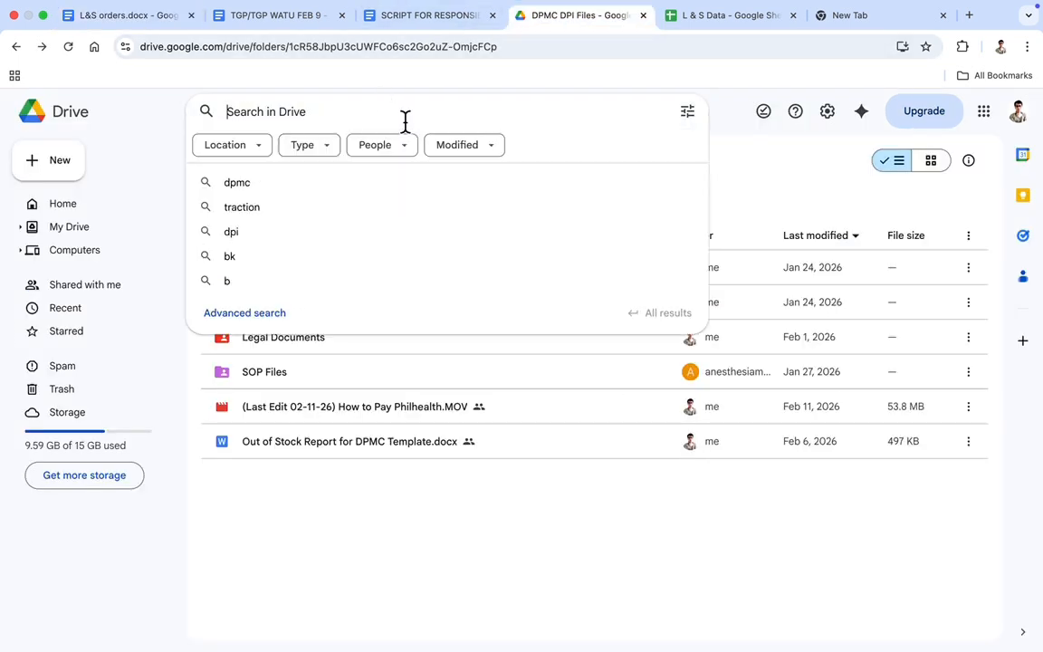
{"action": "type", "text": "L&S Data"}
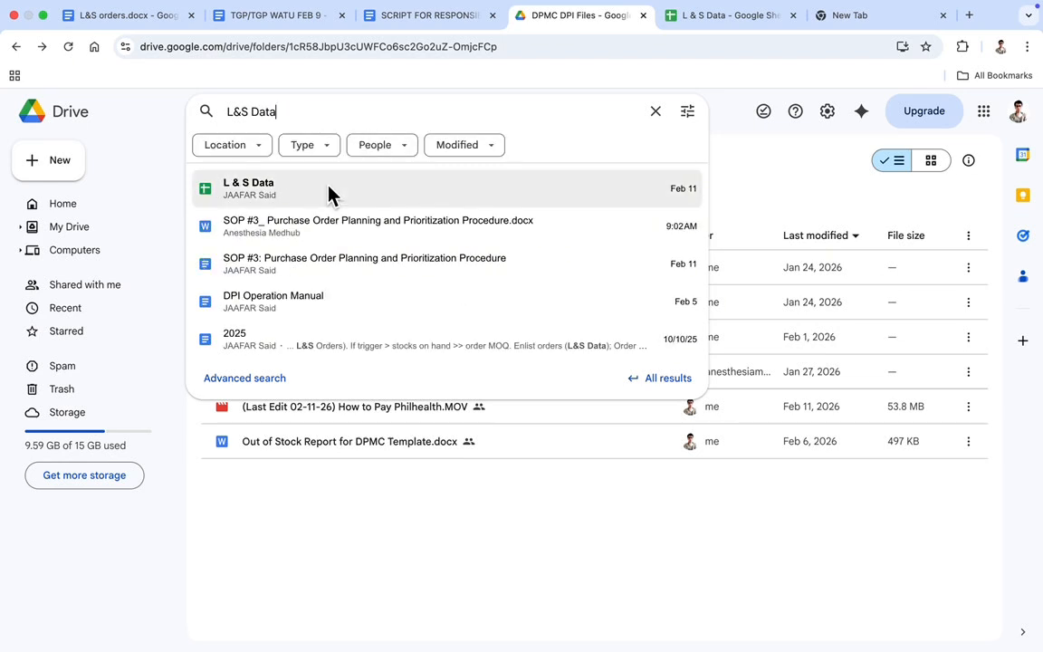
{"action": "left_click", "coordinate": [328, 190]}
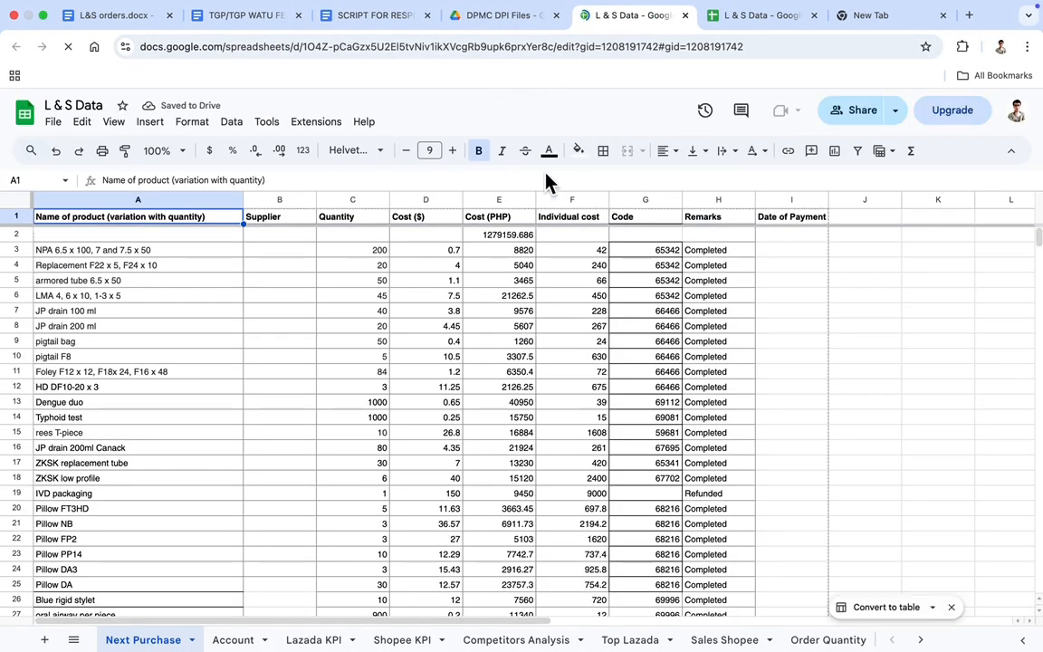
Examine the Jan to March 2026 purchases in rows 163 to 176 of the Next Purchase sheet
{"action": "scroll", "coordinate": [474, 209], "scroll_direction": "down", "scroll_amount": 2}
{"action": "scroll", "coordinate": [475, 209], "scroll_direction": "down", "scroll_amount": 20}
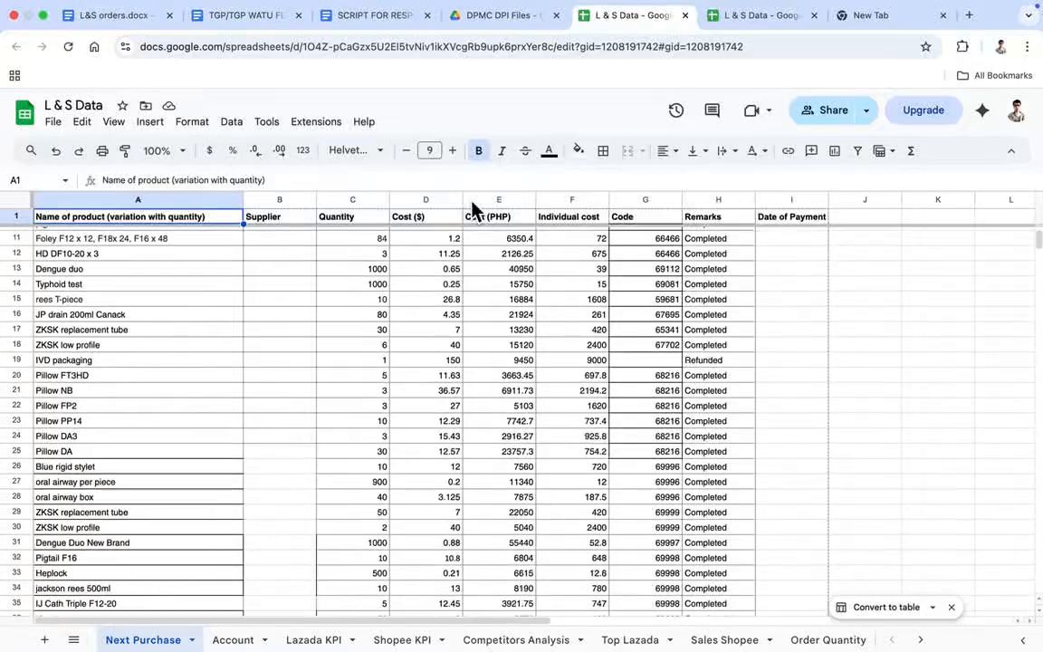
{"action": "scroll", "coordinate": [474, 208], "scroll_direction": "down", "scroll_amount": 5}
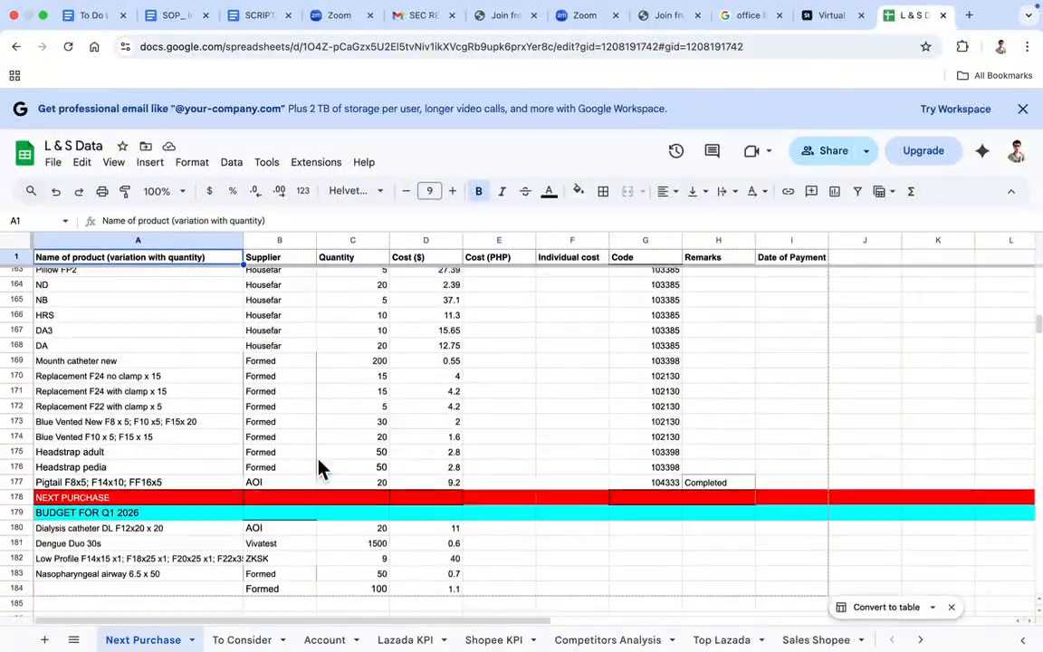
{"action": "scroll", "coordinate": [321, 468], "scroll_direction": "up", "scroll_amount": 3}
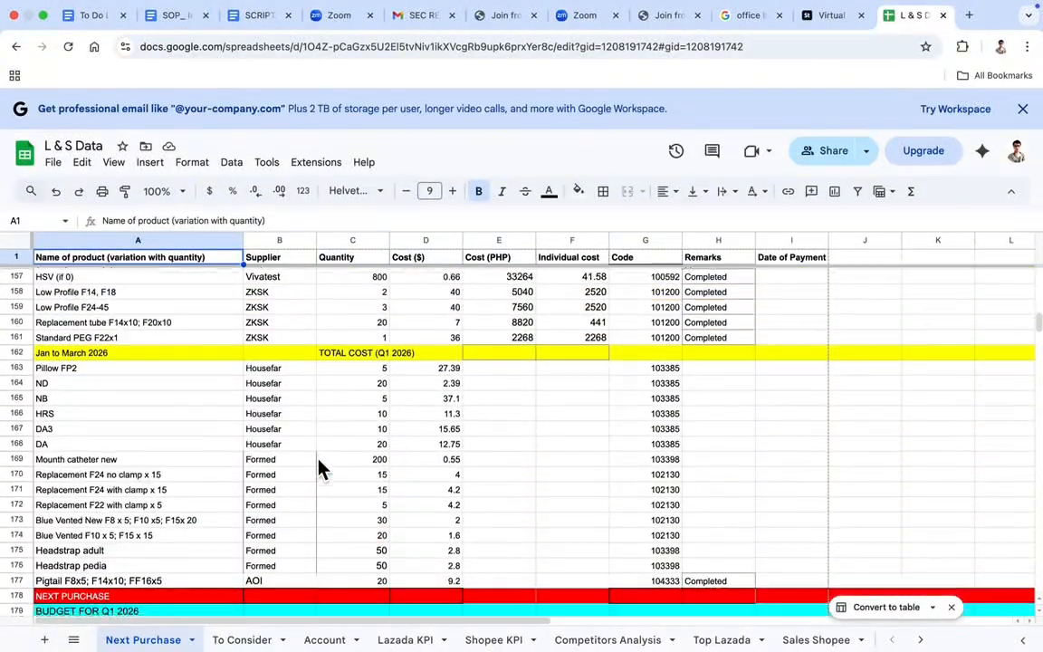
{"action": "scroll", "coordinate": [181, 480], "scroll_direction": "down", "scroll_amount": 2}
{"action": "left_click", "coordinate": [18, 508]}
{"action": "left_click_drag", "start_coordinate": [31, 516], "coordinate": [36, 326]}
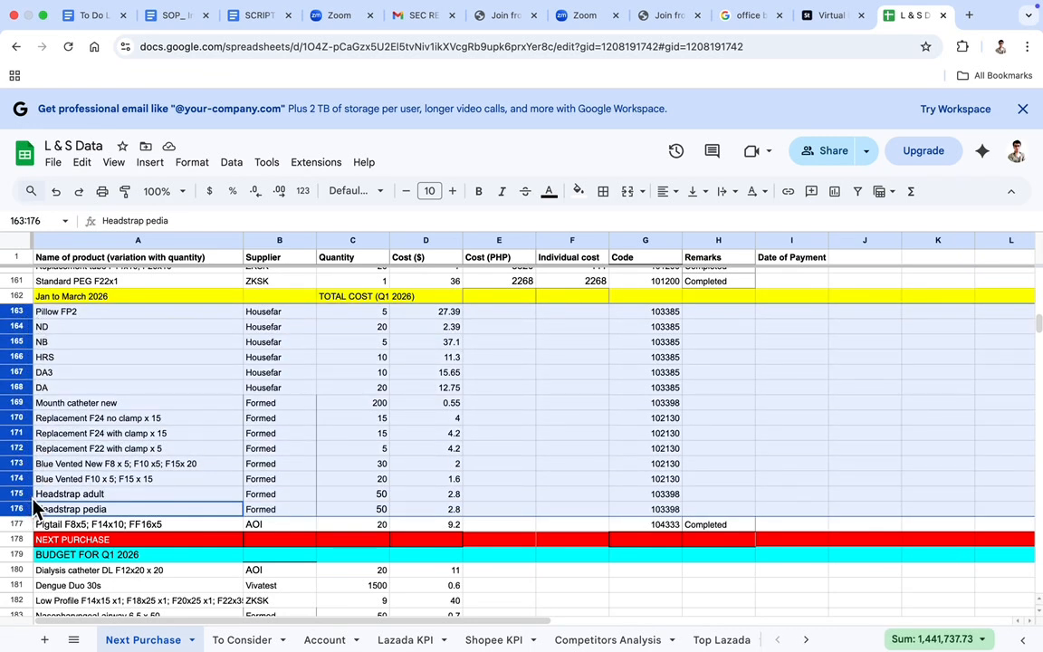
{"action": "left_click", "coordinate": [579, 301]}
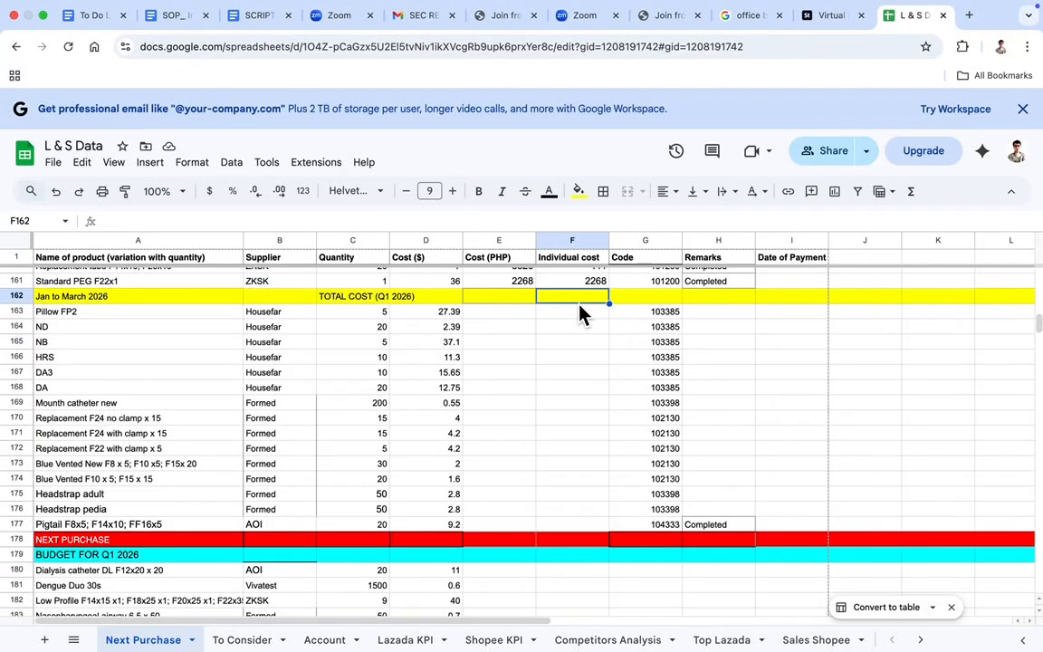
Examine the earlier purchase rows above the Jan to March 2026 header, including their remarks
{"action": "scroll", "coordinate": [579, 312], "scroll_direction": "up", "scroll_amount": 8}
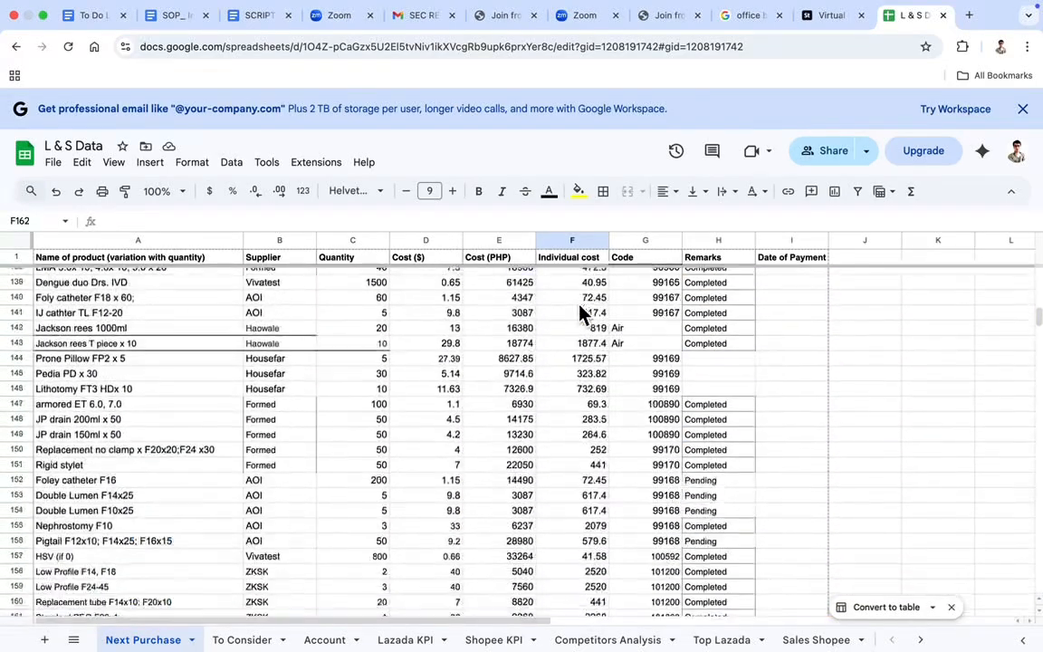
{"action": "scroll", "coordinate": [337, 435], "scroll_direction": "down", "scroll_amount": 2}
{"action": "left_click_drag", "start_coordinate": [36, 558], "coordinate": [37, 500]}
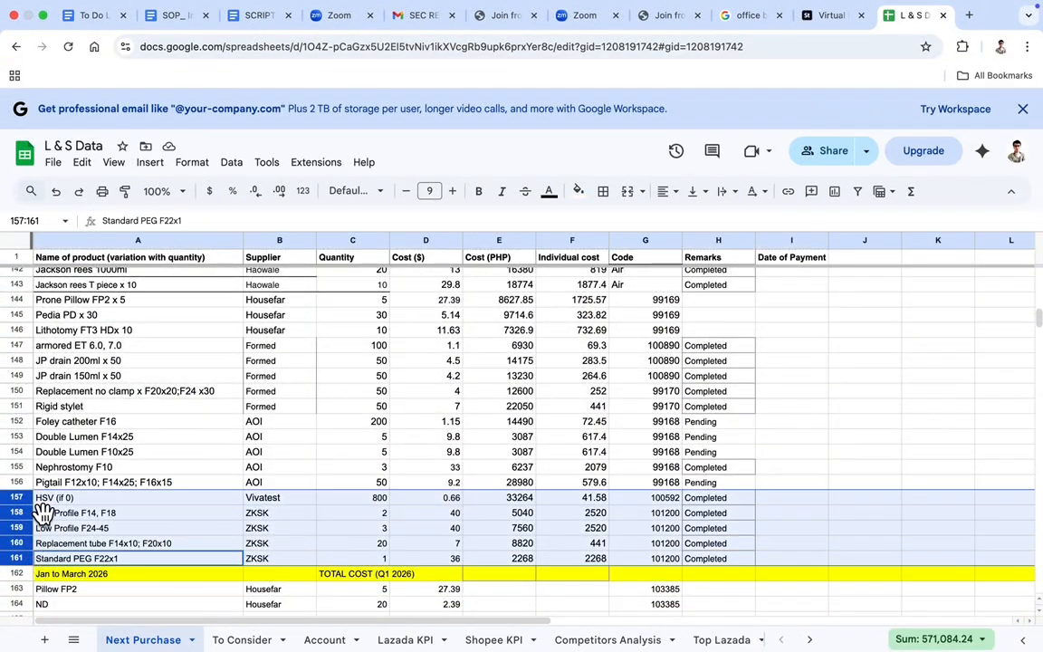
{"action": "left_click", "coordinate": [20, 466], "text": "super"}
{"action": "left_click_drag", "start_coordinate": [23, 407], "coordinate": [35, 349]}
{"action": "scroll", "coordinate": [28, 363], "scroll_direction": "up", "scroll_amount": 6}
{"action": "left_click_drag", "start_coordinate": [24, 556], "coordinate": [25, 468]}
{"action": "left_click_drag", "start_coordinate": [27, 451], "coordinate": [29, 264]}
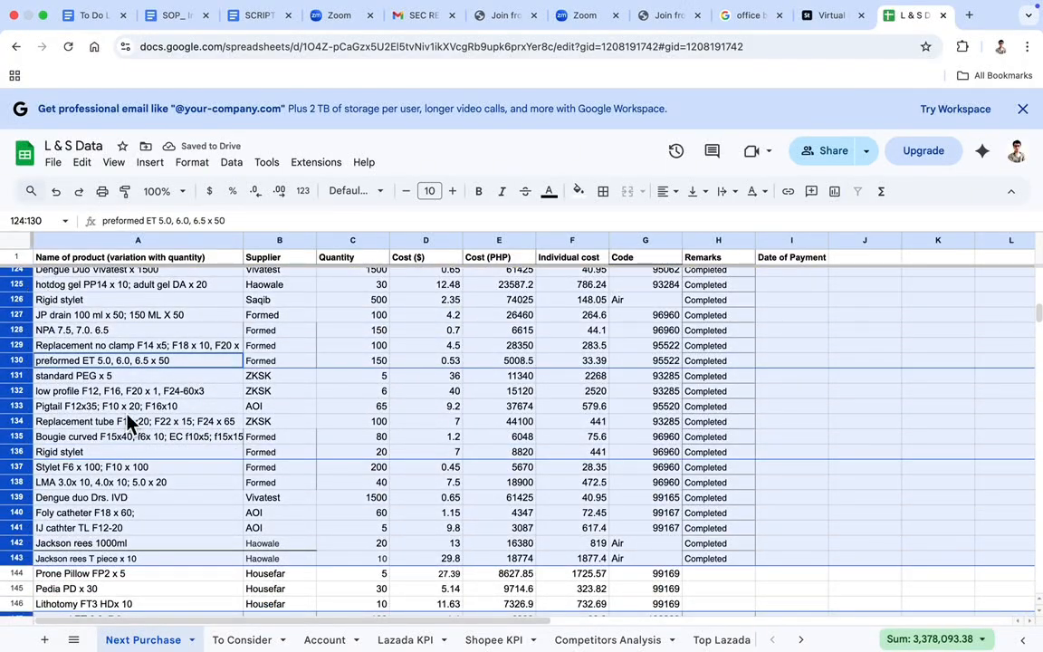
Highlight the items already listed under BUDGET FOR Q1 2026, rows 180 to 183
{"action": "scroll", "coordinate": [134, 420], "scroll_direction": "down", "scroll_amount": 7}
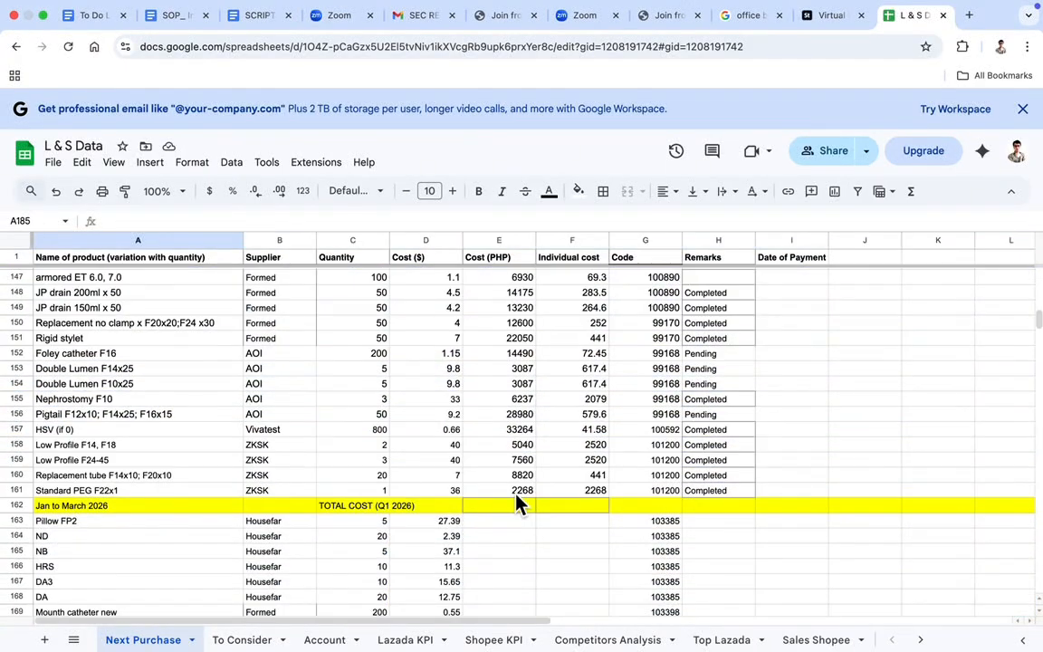
{"action": "scroll", "coordinate": [517, 497], "scroll_direction": "up", "scroll_amount": 1}
{"action": "scroll", "coordinate": [516, 494], "scroll_direction": "down", "scroll_amount": 5}
{"action": "scroll", "coordinate": [516, 502], "scroll_direction": "down", "scroll_amount": 2}
{"action": "left_click_drag", "start_coordinate": [20, 447], "coordinate": [28, 494]}
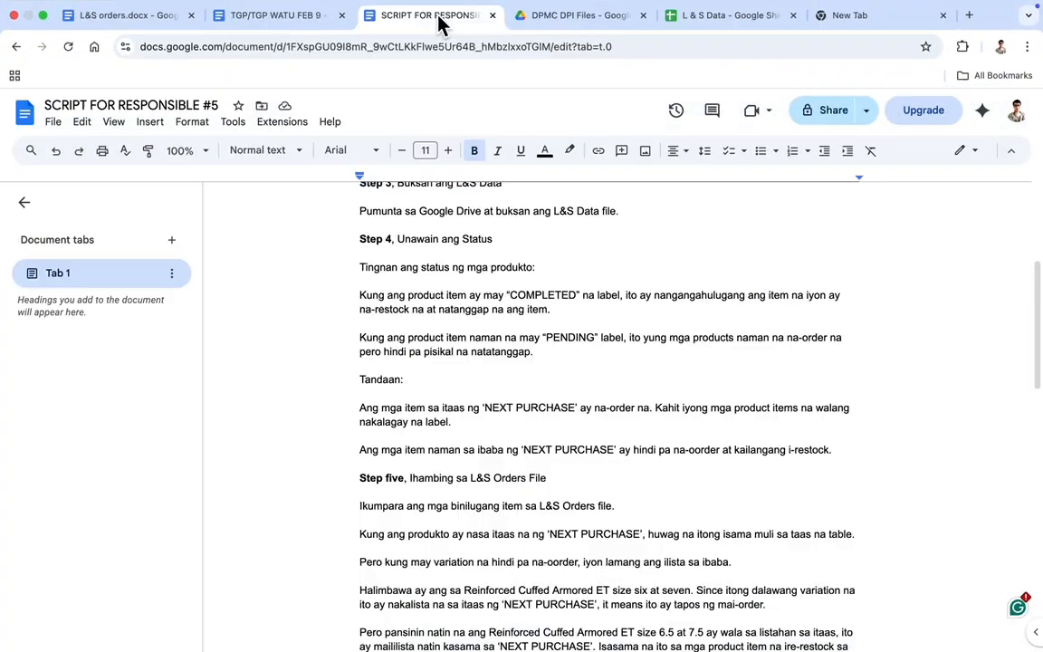
Switch to the L&S orders document and look through its product order table from start to end
{"action": "key", "text": "super+1"}
{"action": "scroll", "coordinate": [496, 404], "scroll_direction": "down", "scroll_amount": 20}
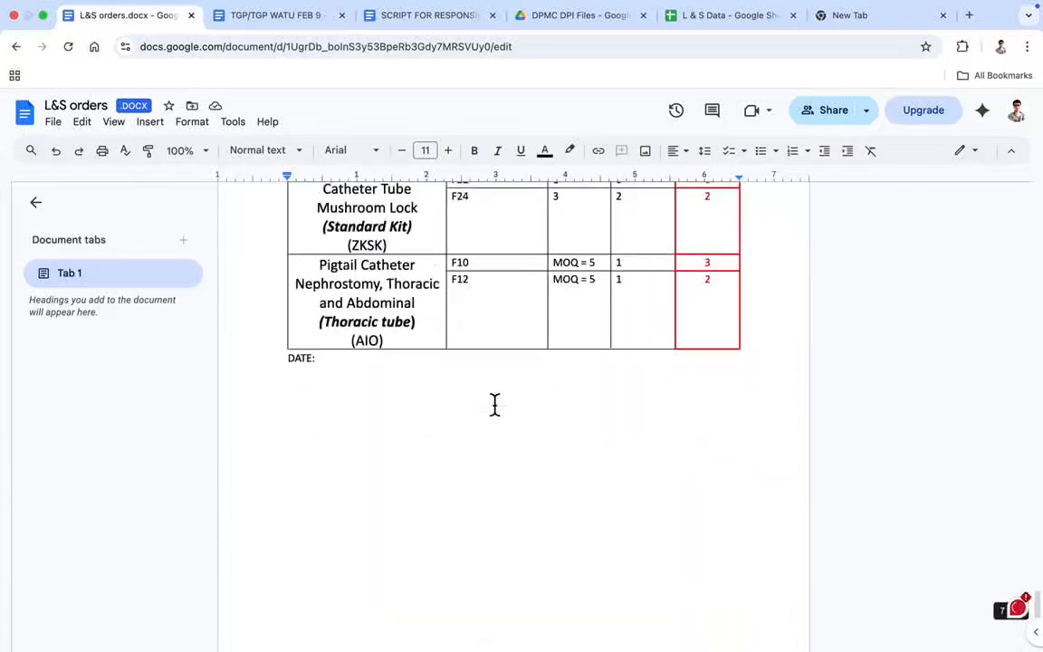
{"action": "scroll", "coordinate": [496, 404], "scroll_direction": "up", "scroll_amount": 20}
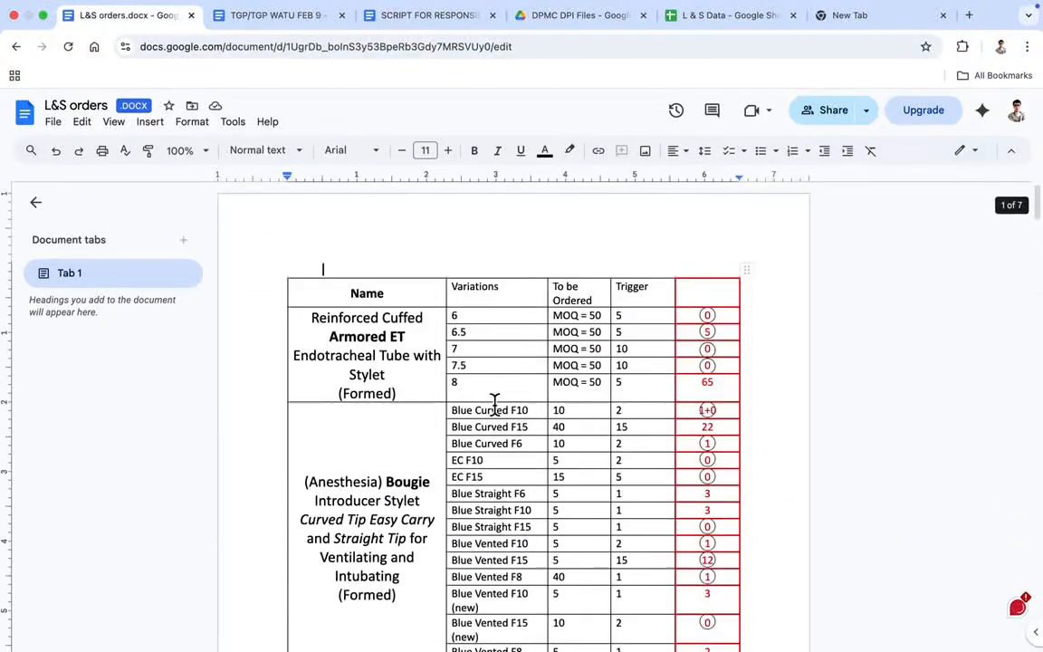
{"action": "scroll", "coordinate": [496, 405], "scroll_direction": "down", "scroll_amount": 2}
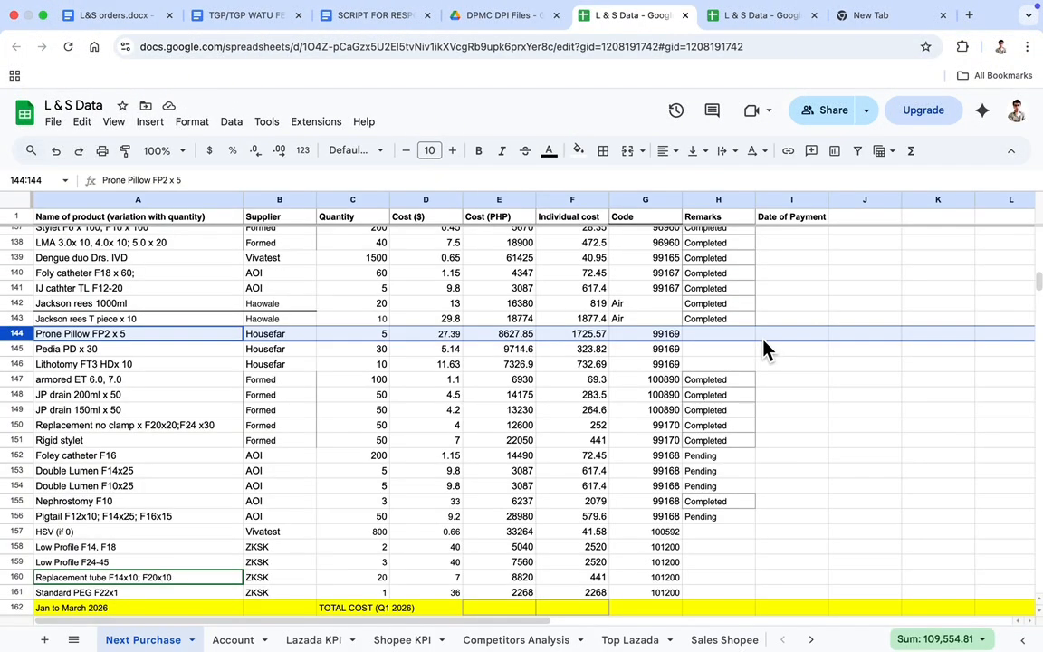
{"action": "scroll", "coordinate": [697, 465], "scroll_direction": "down", "scroll_amount": 10}
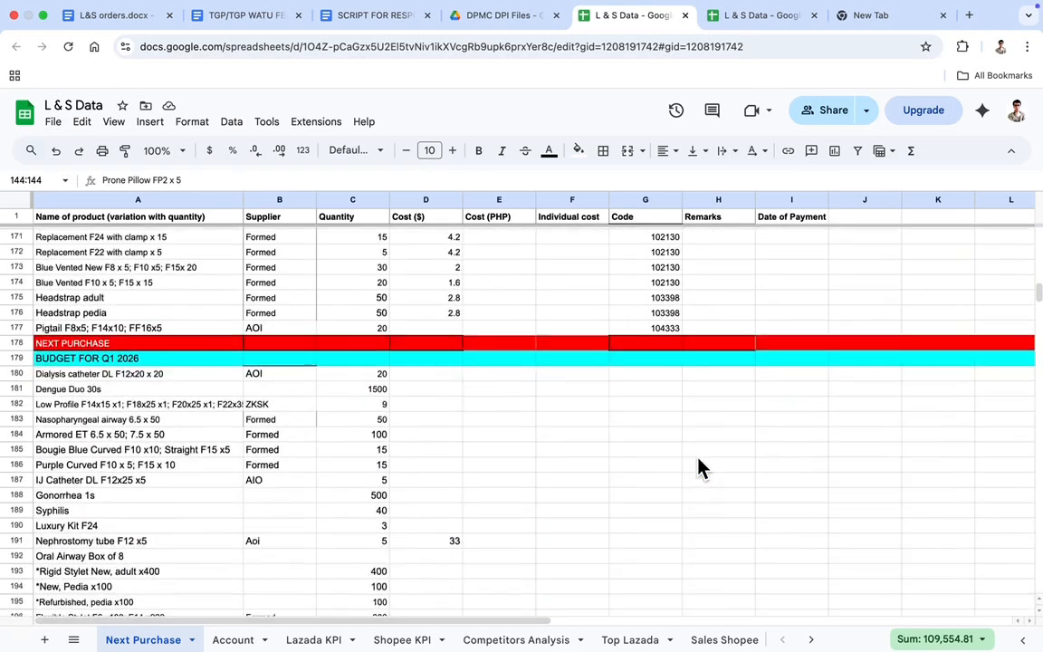
Look through the earlier purchase rows and the Q1 2026 rows in the L & S Data spreadsheet
{"action": "scroll", "coordinate": [122, 337], "scroll_direction": "up", "scroll_amount": 5}
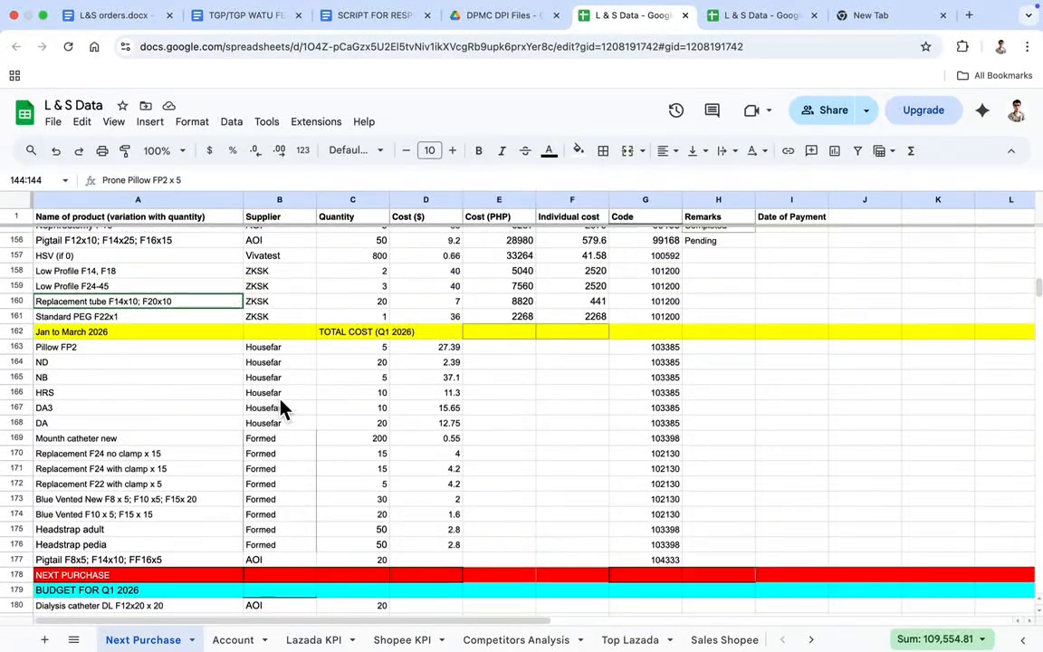
{"action": "scroll", "coordinate": [488, 362], "scroll_direction": "up", "scroll_amount": 1}
{"action": "left_click", "coordinate": [16, 266]}
{"action": "left_click", "coordinate": [17, 298]}
{"action": "left_click", "coordinate": [16, 312]}
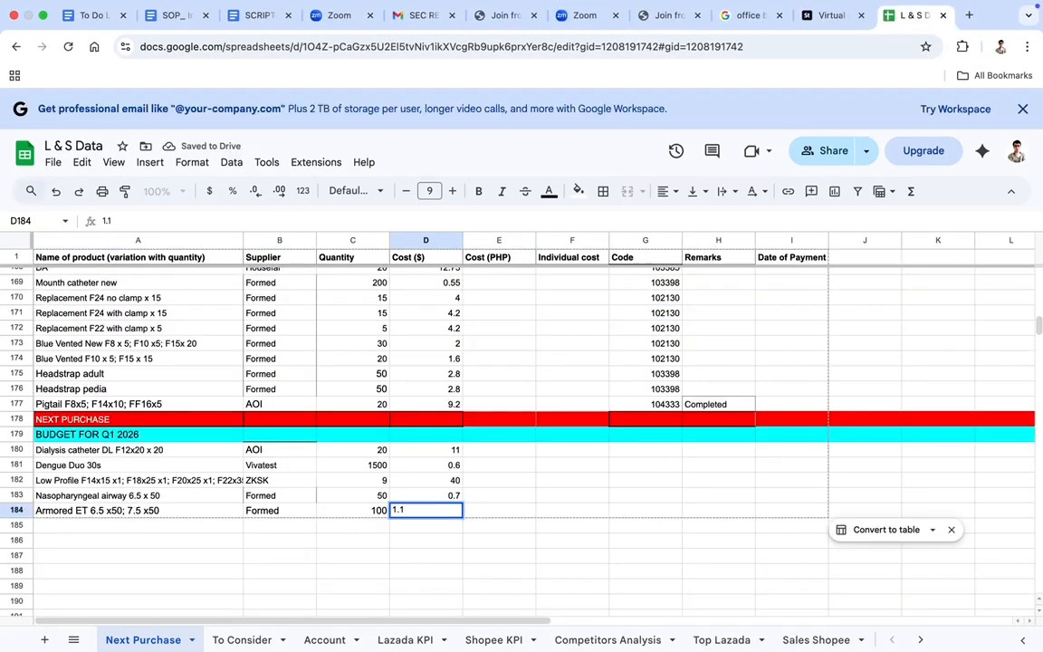
{"action": "key", "text": "Return"}
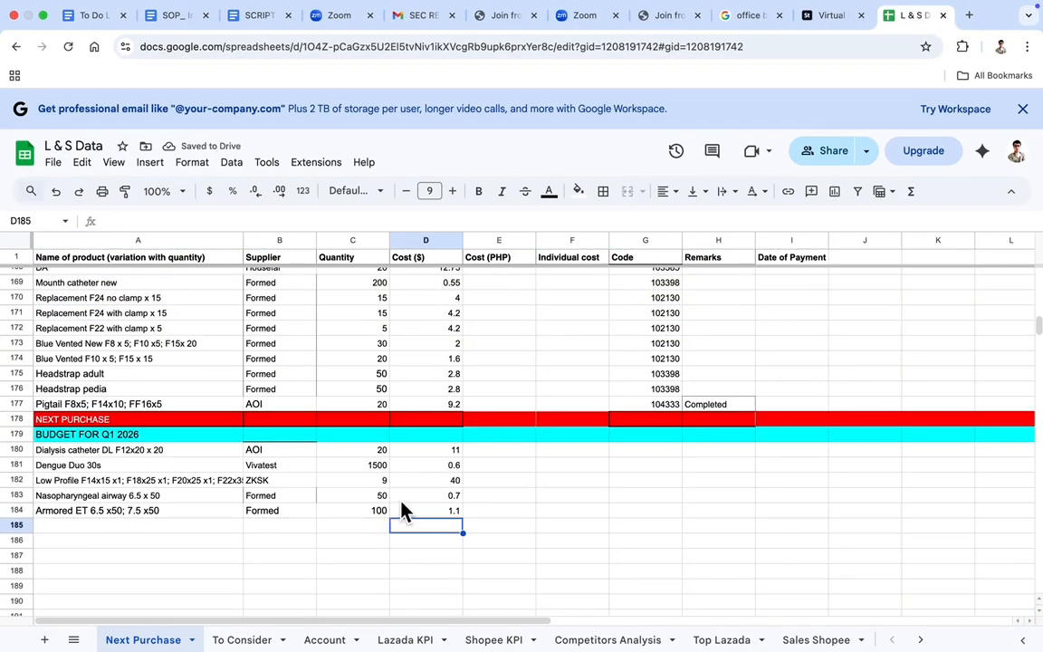
{"action": "scroll", "coordinate": [344, 449], "scroll_direction": "up", "scroll_amount": 2}
{"action": "scroll", "coordinate": [289, 543], "scroll_direction": "up", "scroll_amount": 8}
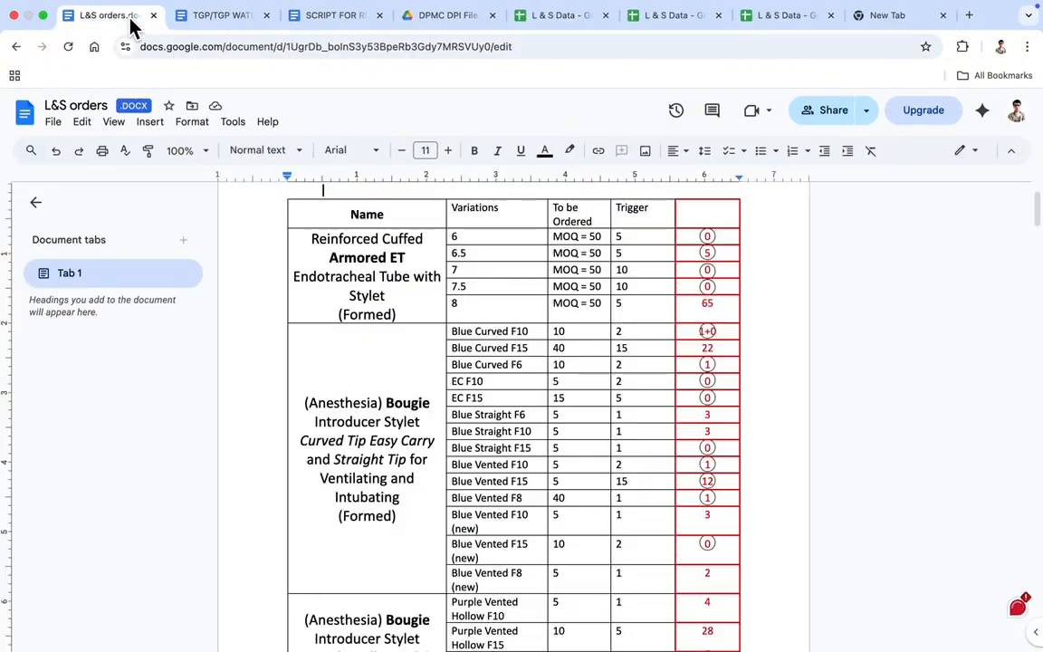
Highlight the Armored ET product and check its size variations in the L&S orders table
{"action": "left_click_drag", "start_coordinate": [379, 240], "coordinate": [408, 314]}
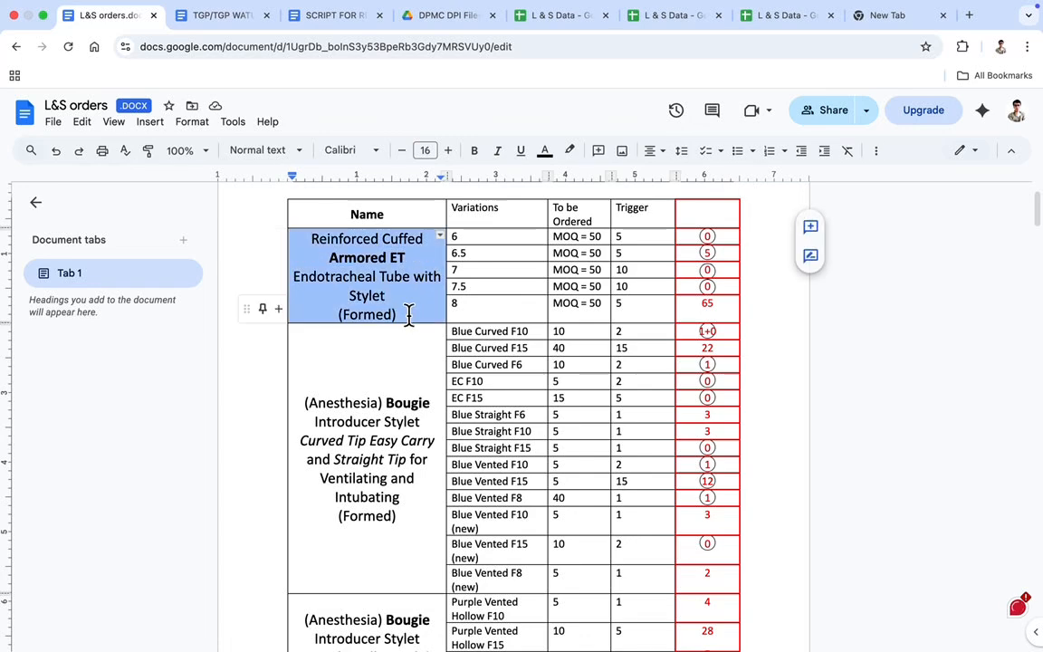
{"action": "left_click", "coordinate": [475, 239]}
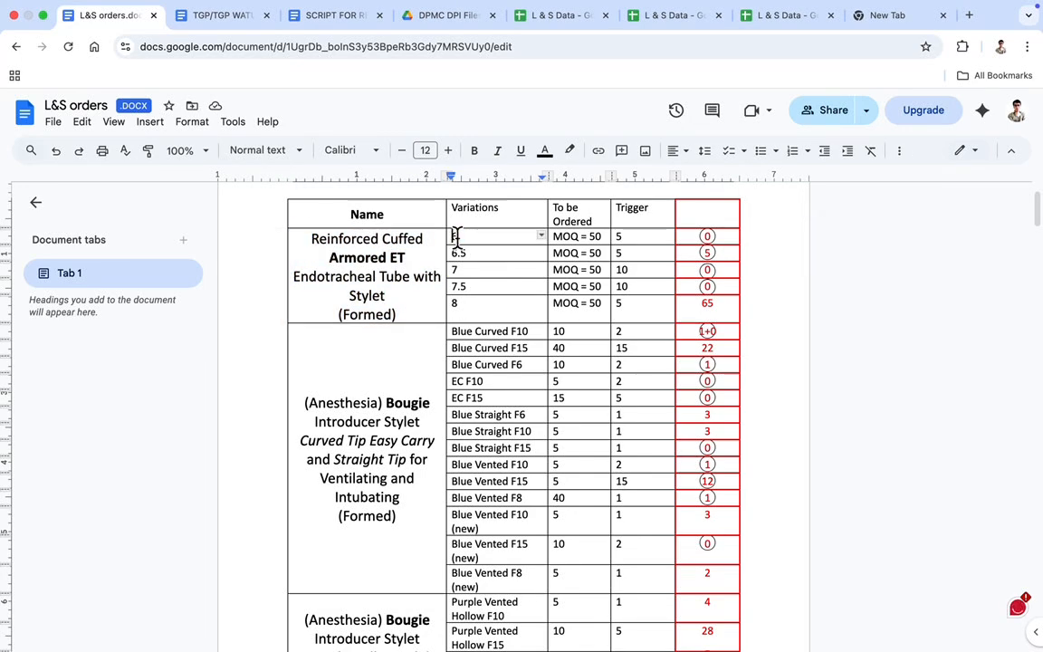
{"action": "left_click_drag", "start_coordinate": [454, 270], "coordinate": [521, 273]}
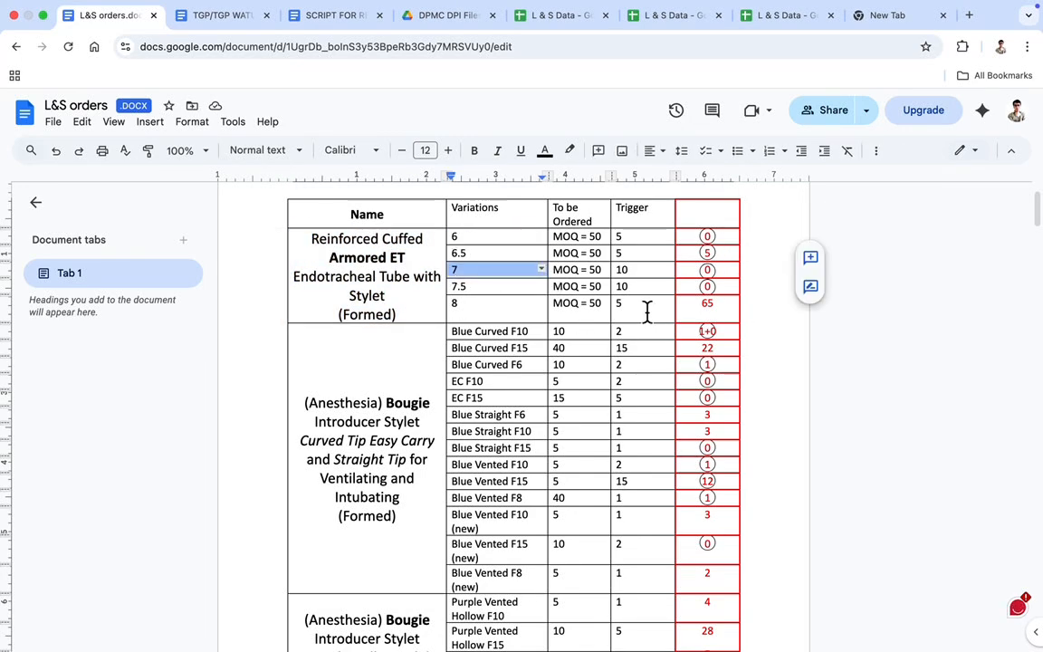
{"action": "key", "text": "ctrl+Left"}
Find the previous armored ET purchase in row 147 and compare it with the items in the Q1 2026 budget list
{"action": "scroll", "coordinate": [275, 331], "scroll_direction": "up", "scroll_amount": 3}
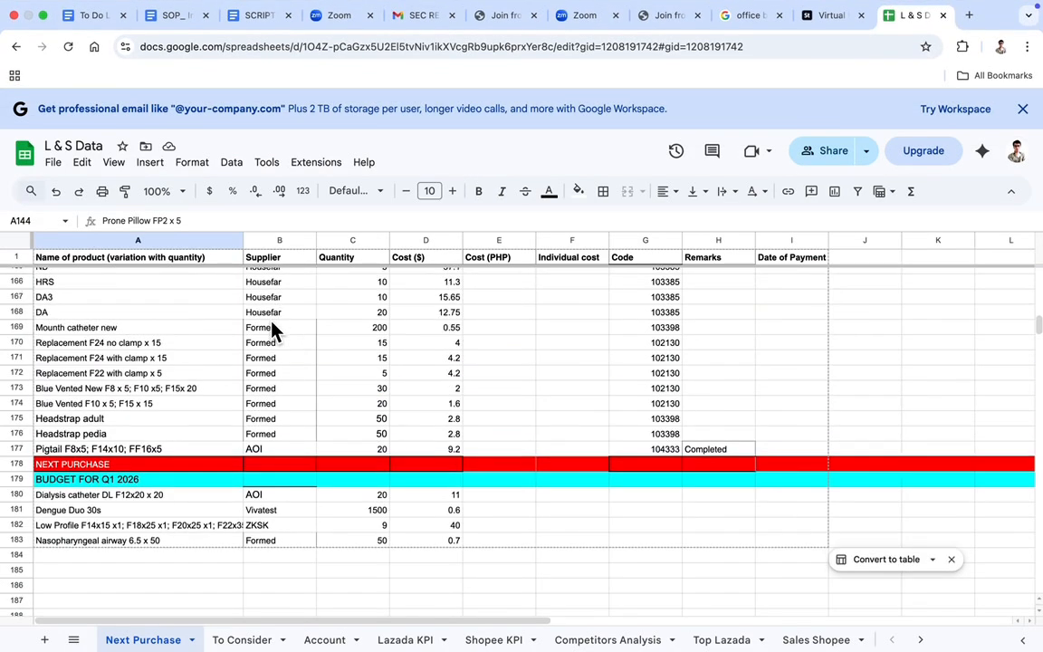
{"action": "scroll", "coordinate": [275, 332], "scroll_direction": "up", "scroll_amount": 10}
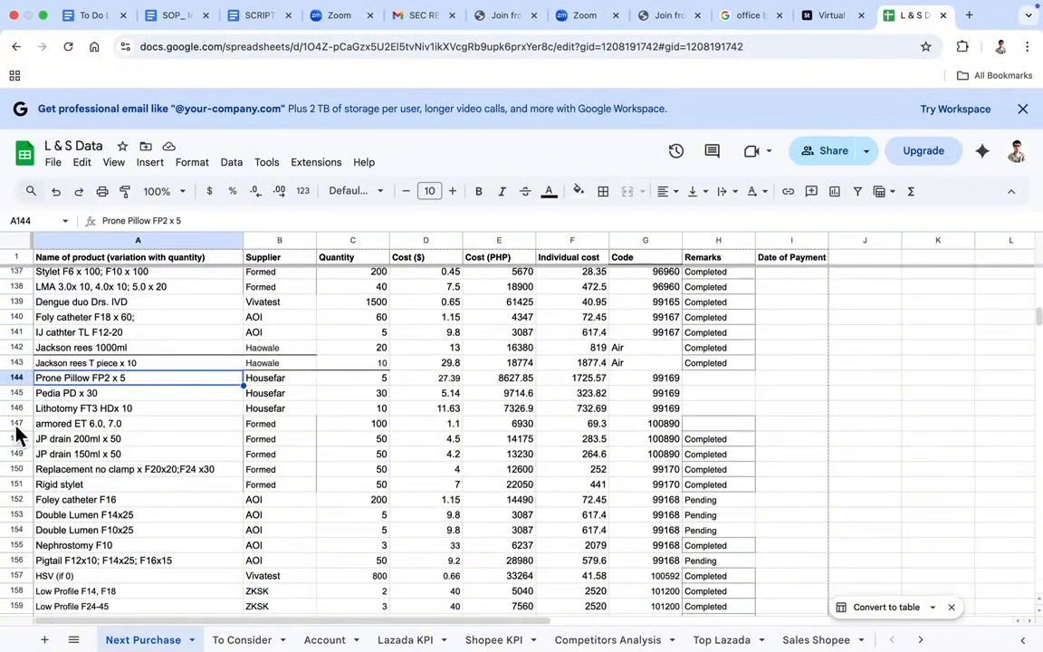
{"action": "left_click", "coordinate": [17, 423]}
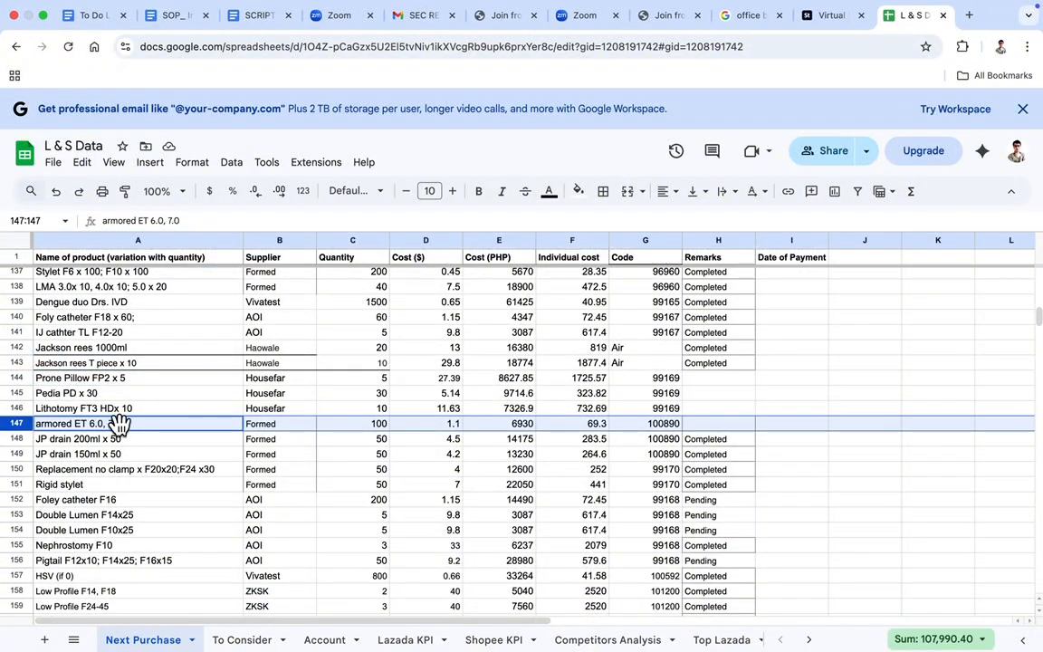
{"action": "scroll", "coordinate": [633, 543], "scroll_direction": "down", "scroll_amount": 10}
{"action": "left_click", "coordinate": [62, 514]}
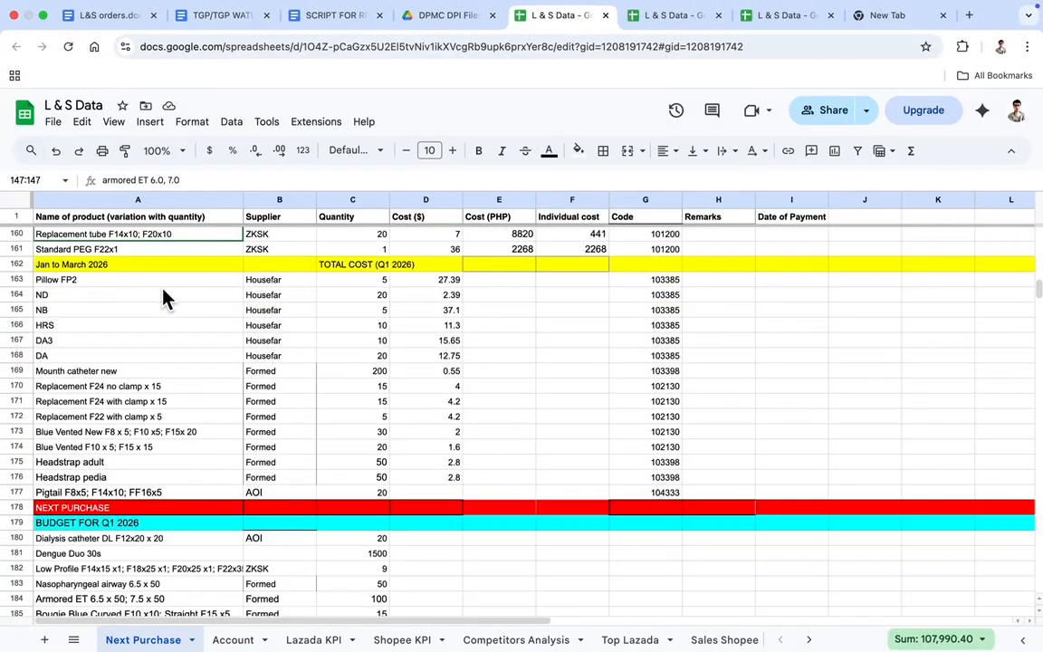
{"action": "scroll", "coordinate": [163, 296], "scroll_direction": "up", "scroll_amount": 5}
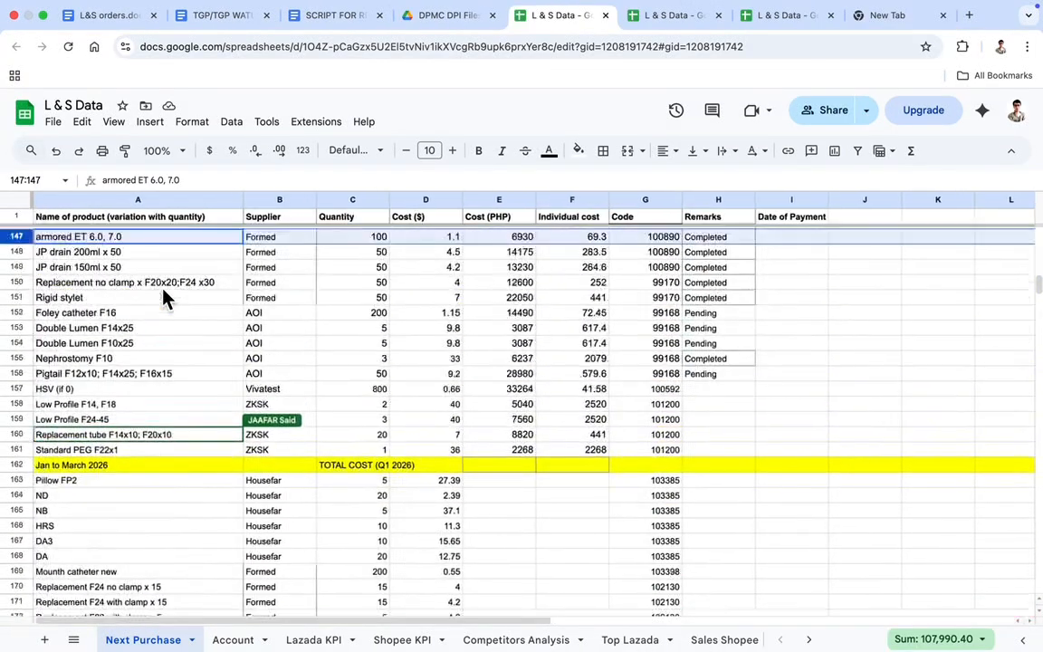
Check the 6.5 and 7.5 variations of the Armored ET in the L&S orders document
{"action": "left_click", "coordinate": [100, 15]}
{"action": "left_click", "coordinate": [496, 260]}
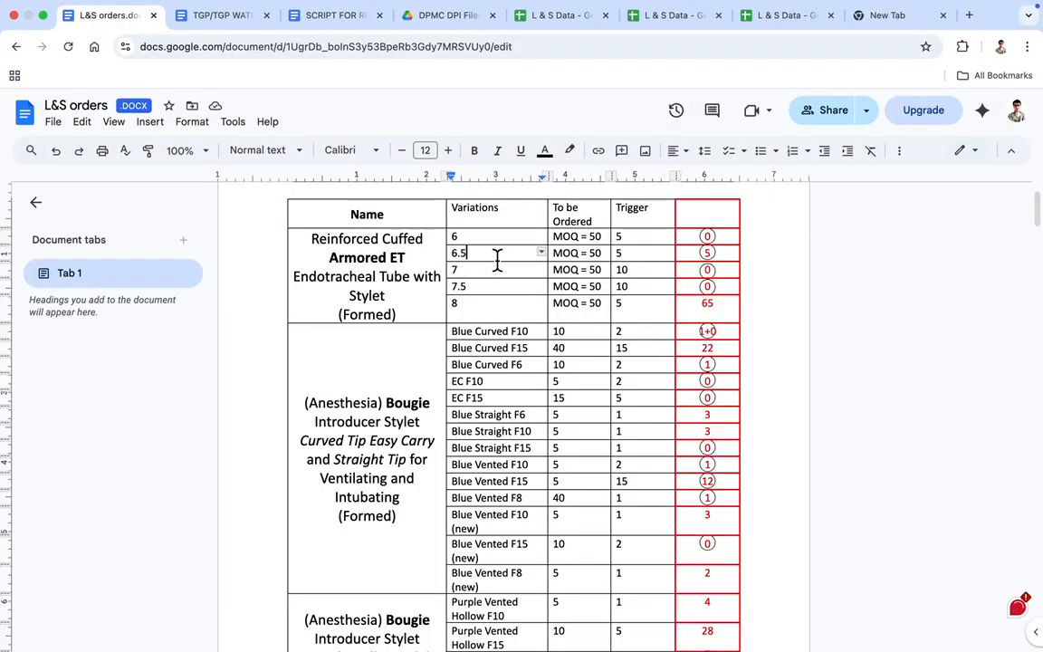
{"action": "double_click", "coordinate": [496, 259]}
{"action": "left_click", "coordinate": [527, 288]}
{"action": "double_click", "coordinate": [527, 287]}
{"action": "scroll", "coordinate": [527, 292], "scroll_direction": "down", "scroll_amount": 1}
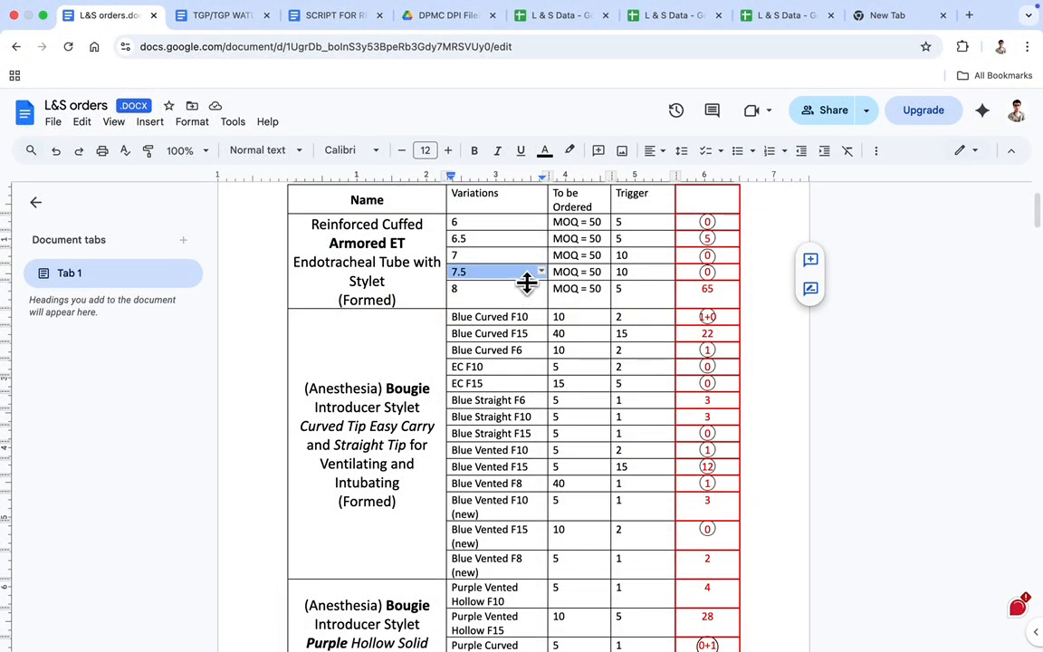
Enter "Armored ET 6.5 x50; 7.5 x50" as the product name in cell A184 of L & S Data
{"action": "left_click", "coordinate": [547, 15]}
{"action": "scroll", "coordinate": [272, 271], "scroll_direction": "up", "scroll_amount": 1}
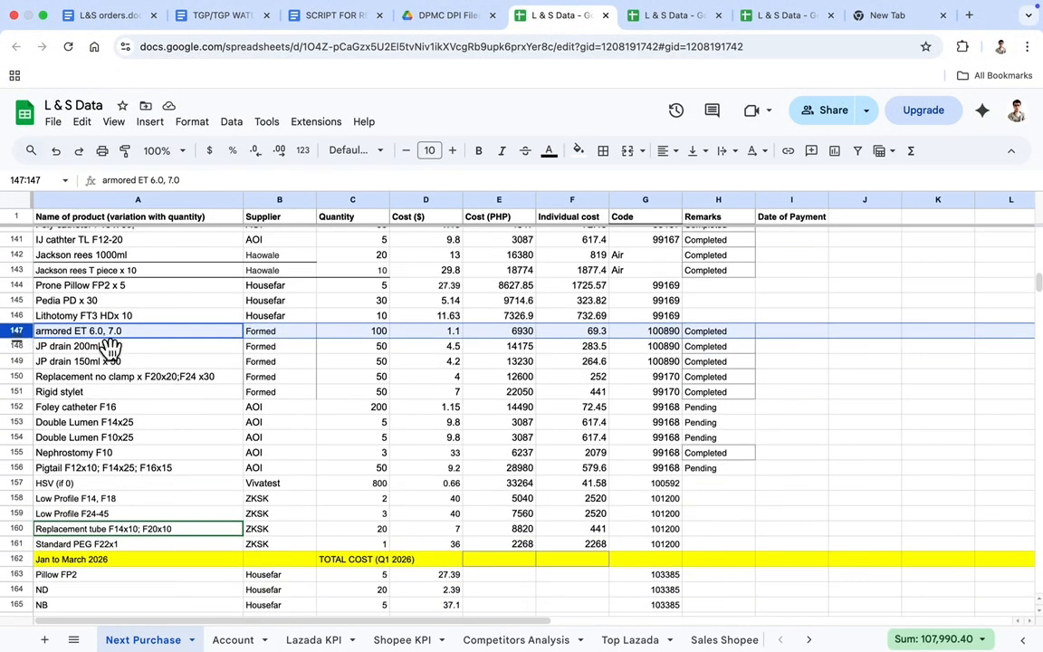
{"action": "scroll", "coordinate": [197, 329], "scroll_direction": "down", "scroll_amount": 2}
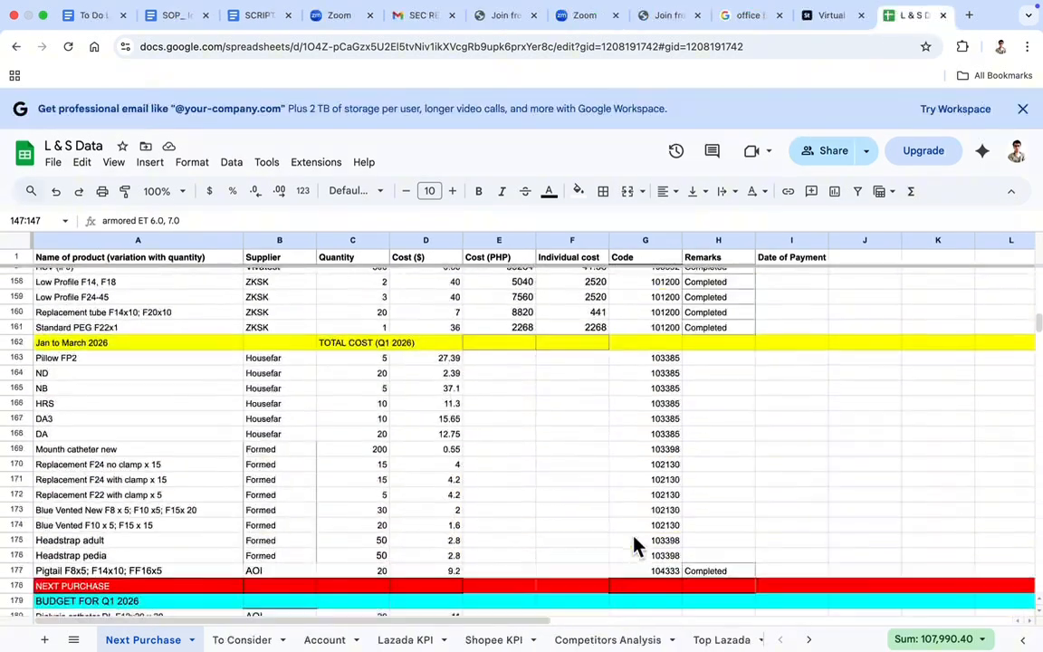
{"action": "scroll", "coordinate": [633, 547], "scroll_direction": "down", "scroll_amount": 4}
{"action": "left_click", "coordinate": [60, 513]}
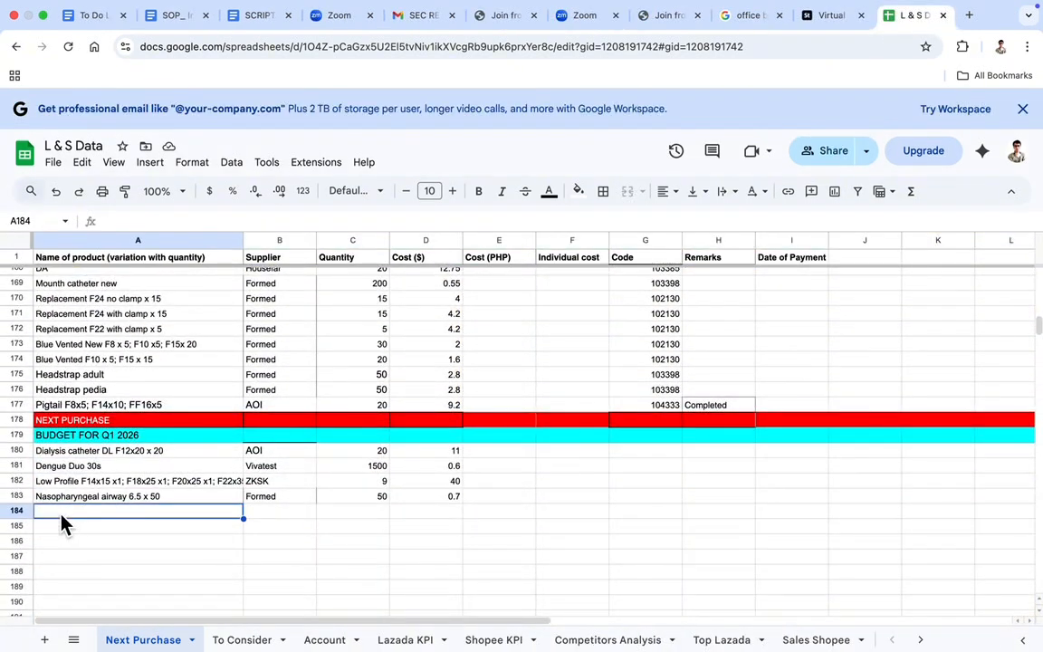
{"action": "type", "text": "Armored ET 6.0"}
{"action": "type", "text": " x50; 7.5 x50"}
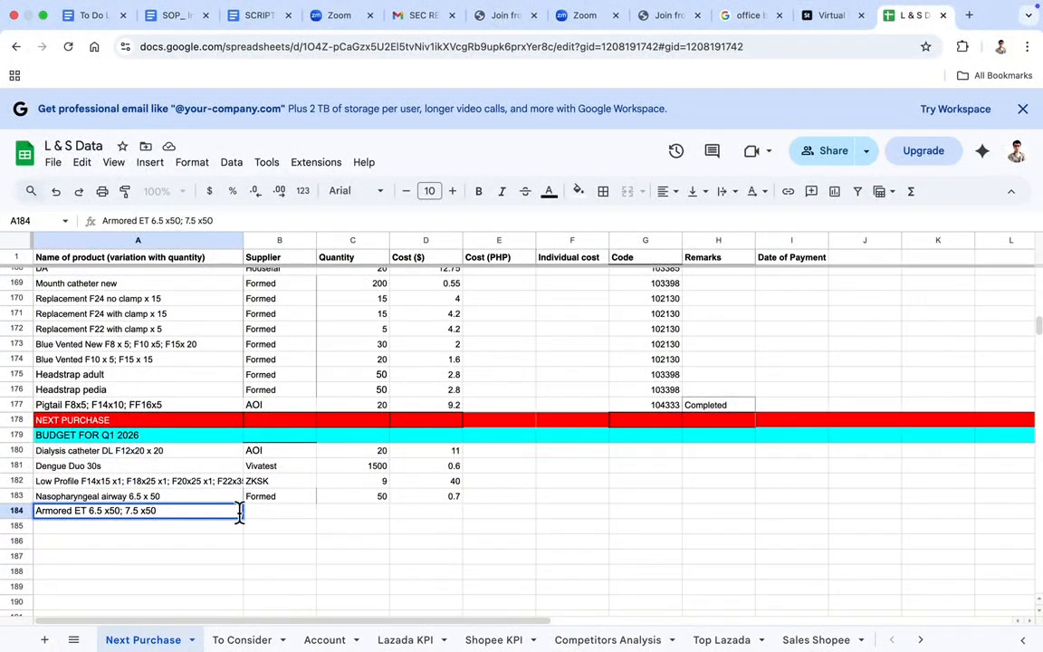
Complete the Armored ET row with supplier Formed, quantity 100 and cost 1.1 dollars
{"action": "key", "text": "Tab"}
{"action": "type", "text": "Formed"}
{"action": "key", "text": "Tab"}
{"action": "type", "text": "100"}
{"action": "key", "text": "Tab"}
{"action": "type", "text": "1.1"}
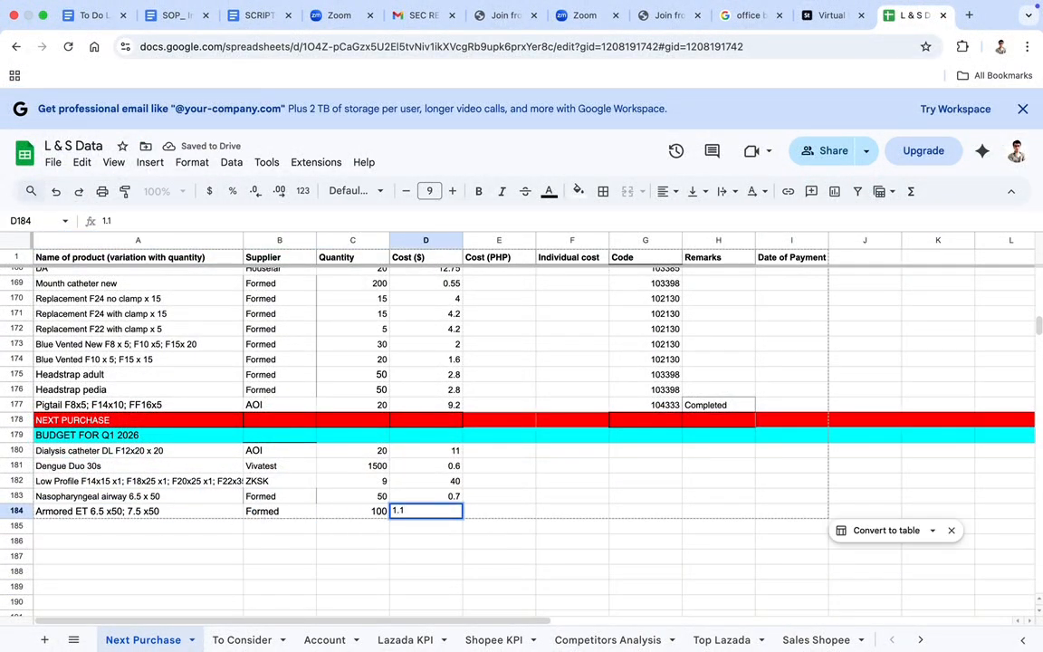
{"action": "key", "text": "Return"}
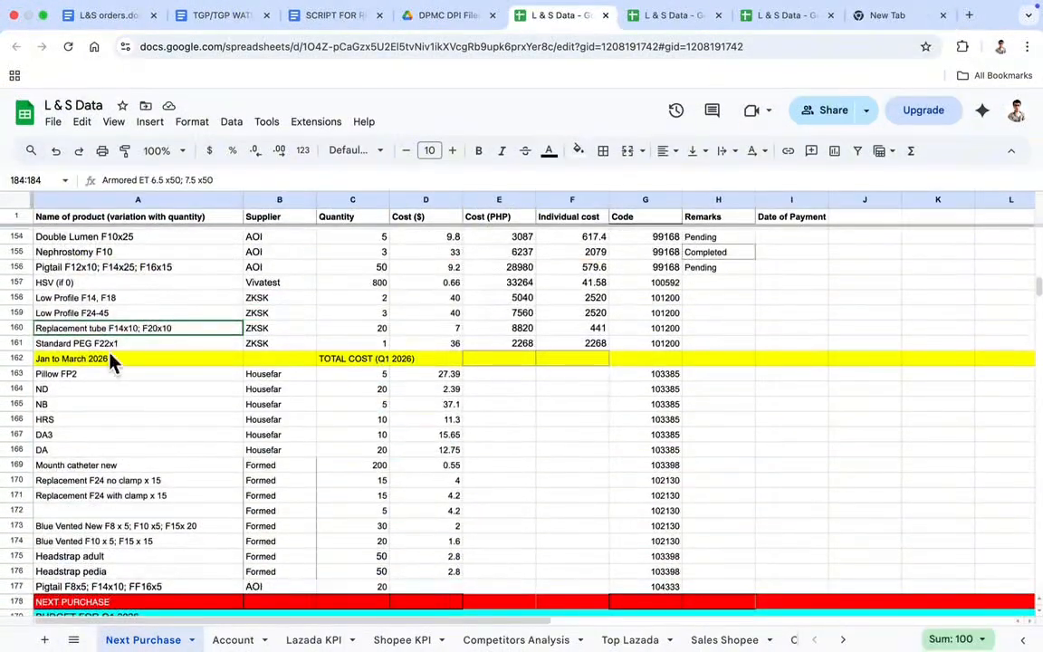
{"action": "scroll", "coordinate": [97, 314], "scroll_direction": "up", "scroll_amount": 10}
{"action": "scroll", "coordinate": [83, 333], "scroll_direction": "down", "scroll_amount": 10}
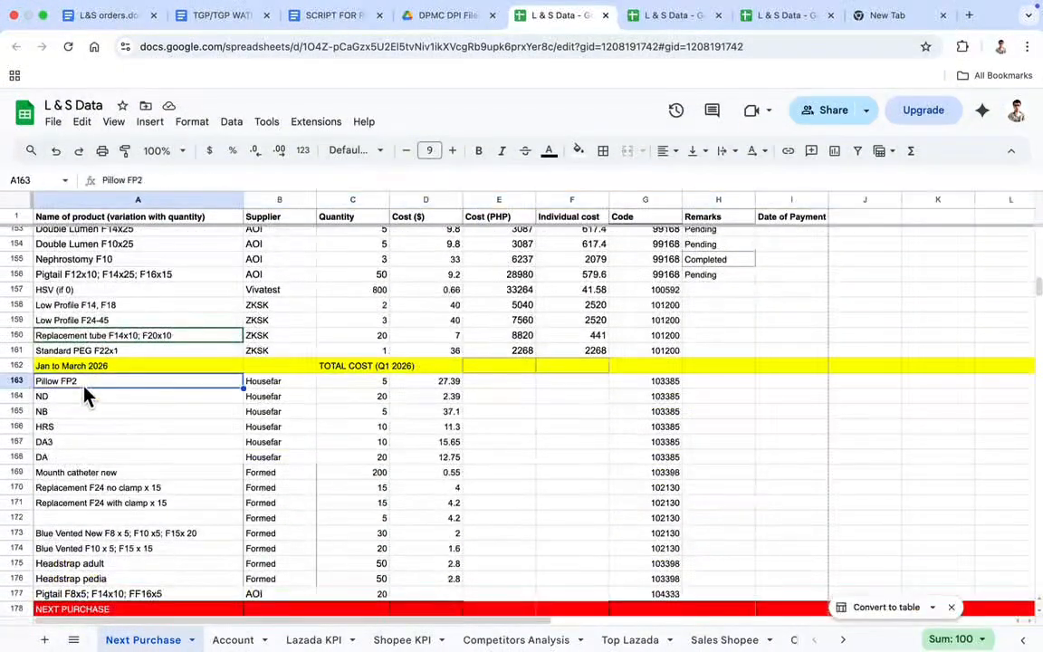
Review the product name, supplier, quantity and cost in dollars columns of the Next Purchase sheet
{"action": "scroll", "coordinate": [71, 299], "scroll_direction": "down", "scroll_amount": 4}
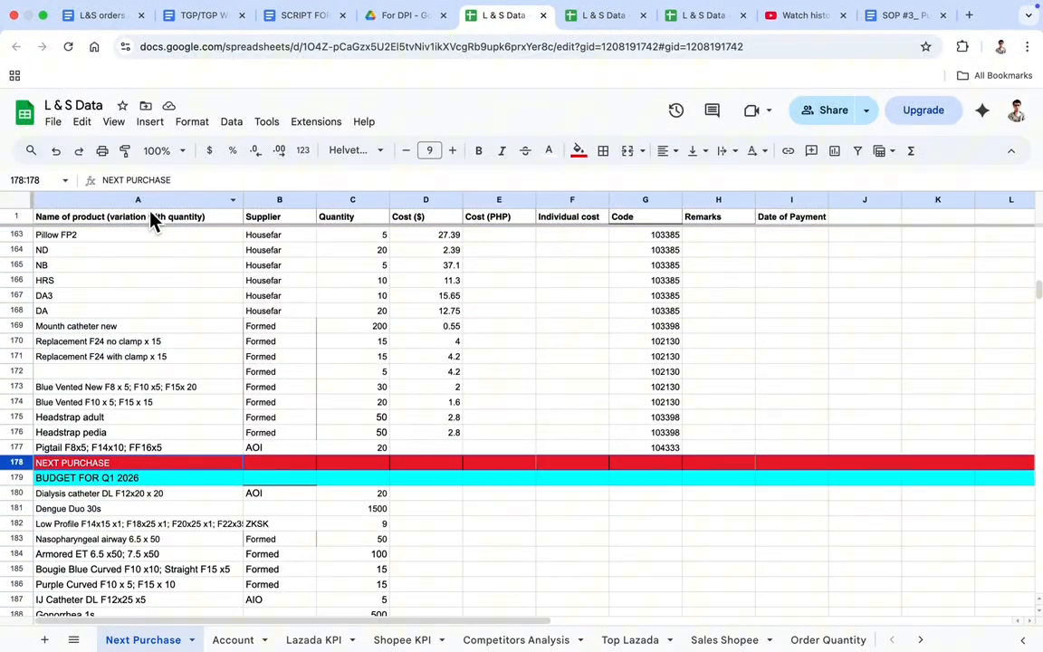
{"action": "left_click", "coordinate": [138, 200]}
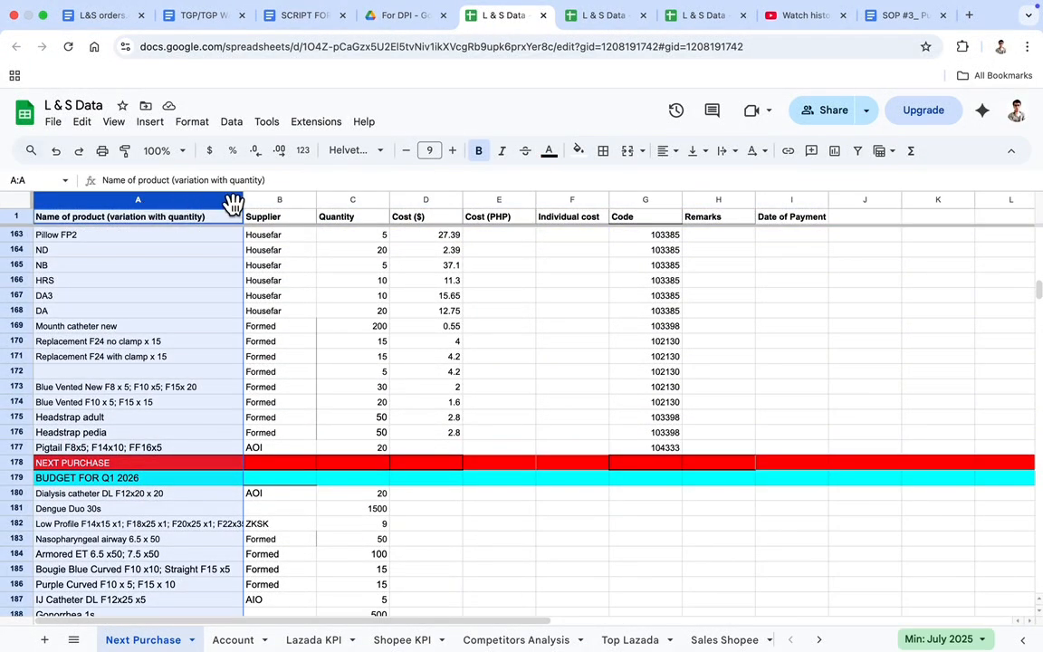
{"action": "left_click", "coordinate": [277, 200]}
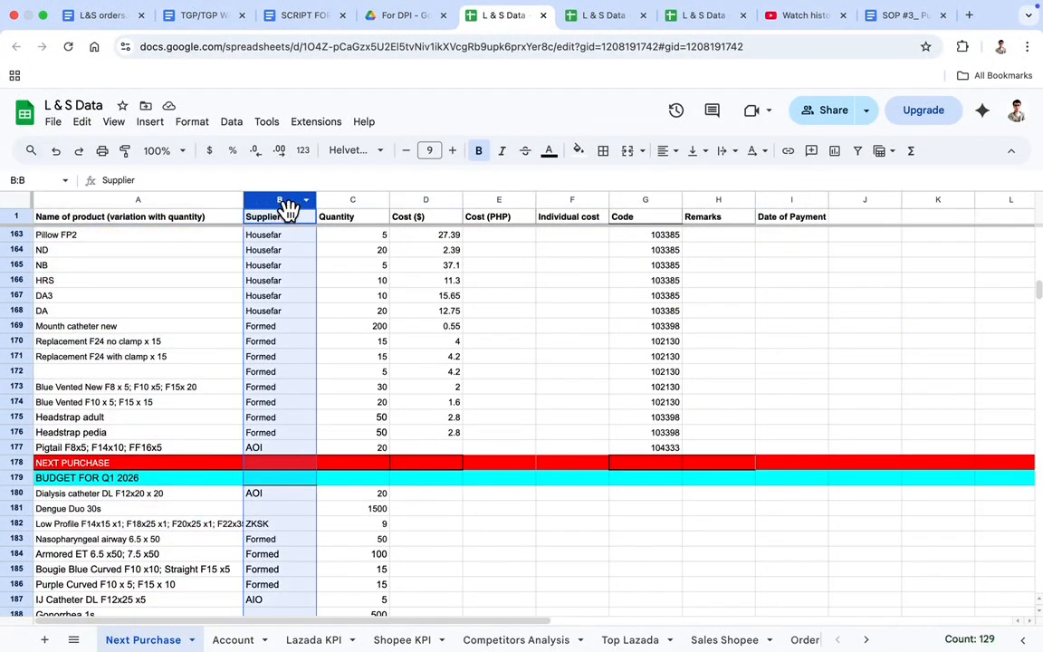
{"action": "left_click", "coordinate": [348, 200]}
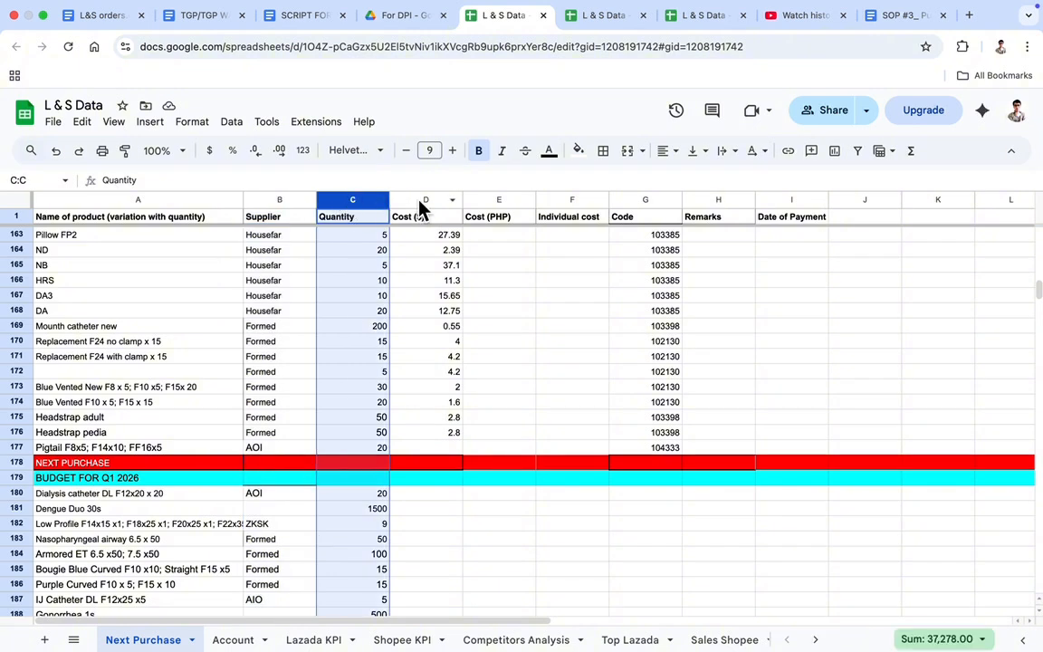
{"action": "left_click", "coordinate": [424, 201]}
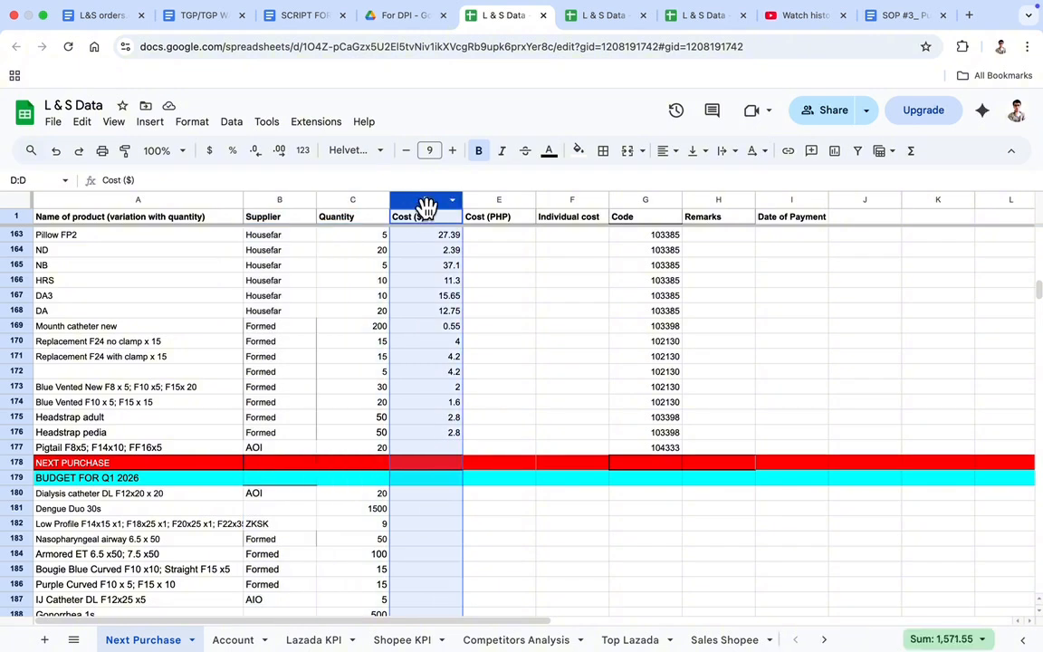
Check the product name, supplier, quantity and cost entries of the Pillow FP2 row under Jan to March 2026
{"action": "left_click", "coordinate": [16, 235]}
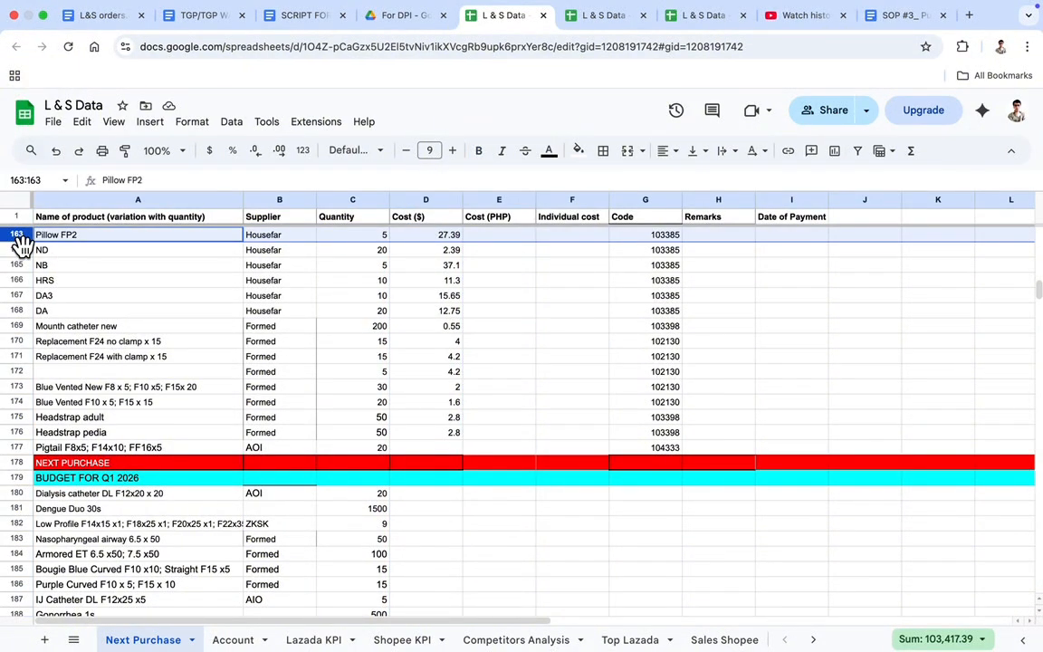
{"action": "left_click", "coordinate": [75, 240]}
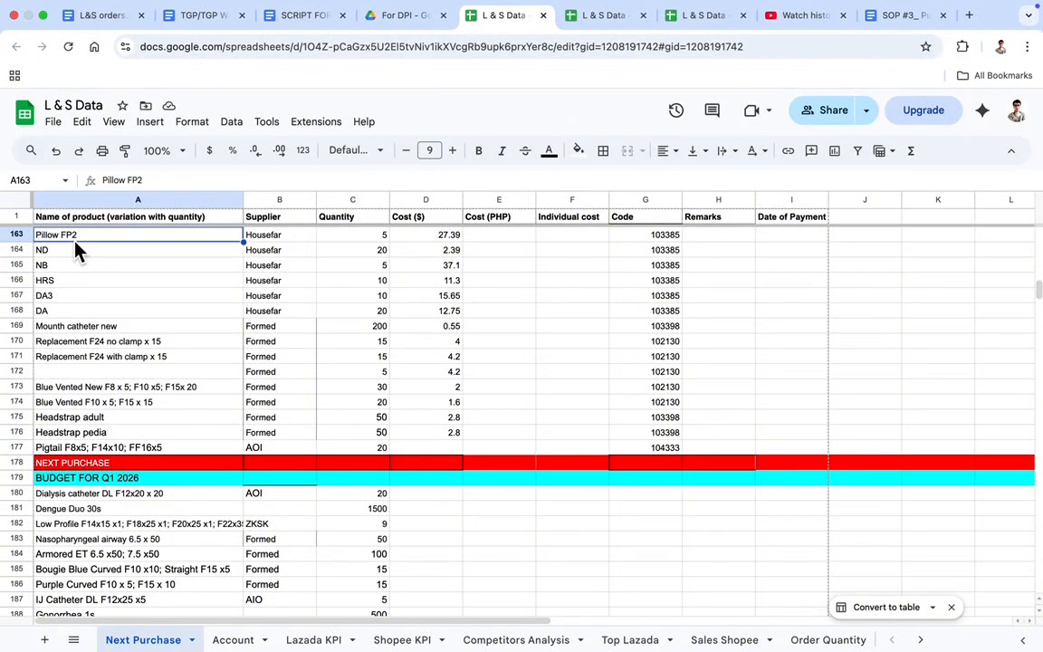
{"action": "left_click", "coordinate": [271, 238]}
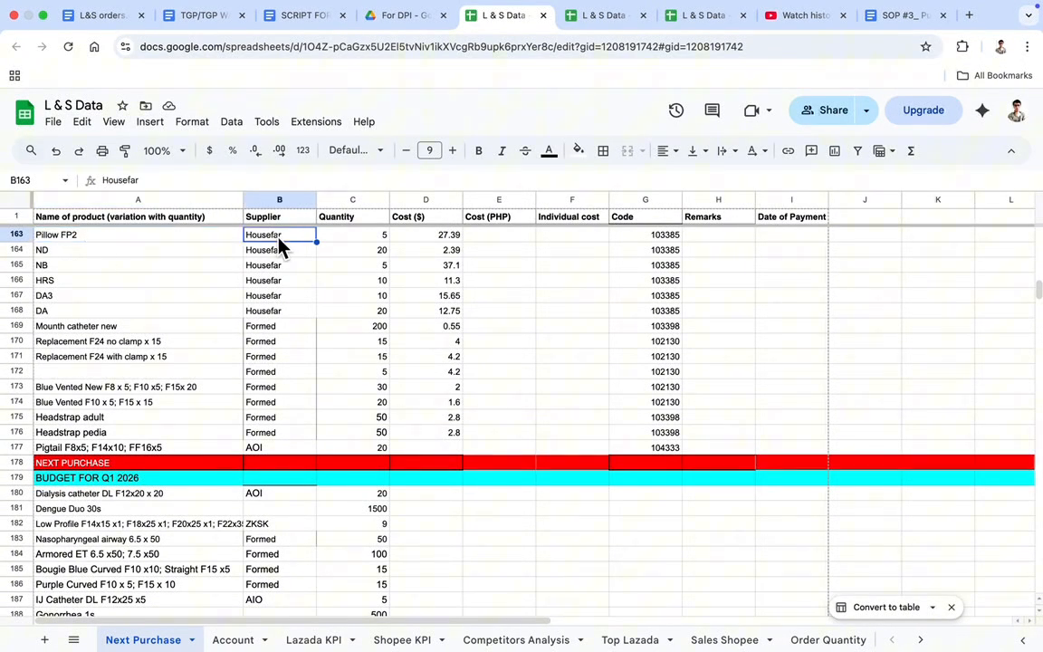
{"action": "left_click", "coordinate": [345, 239]}
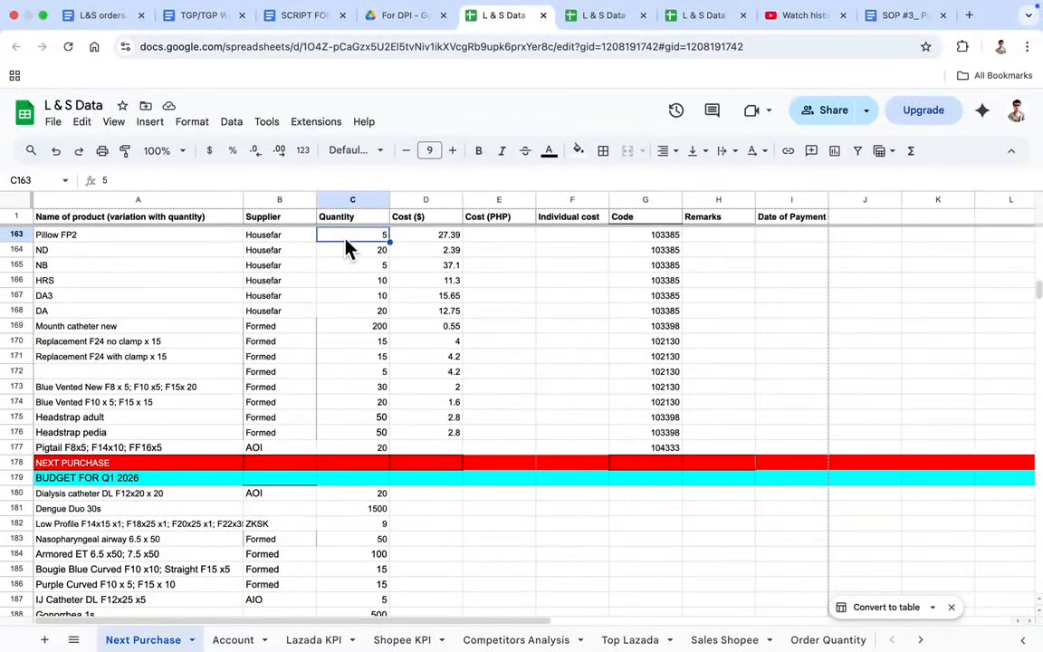
{"action": "left_click", "coordinate": [419, 238]}
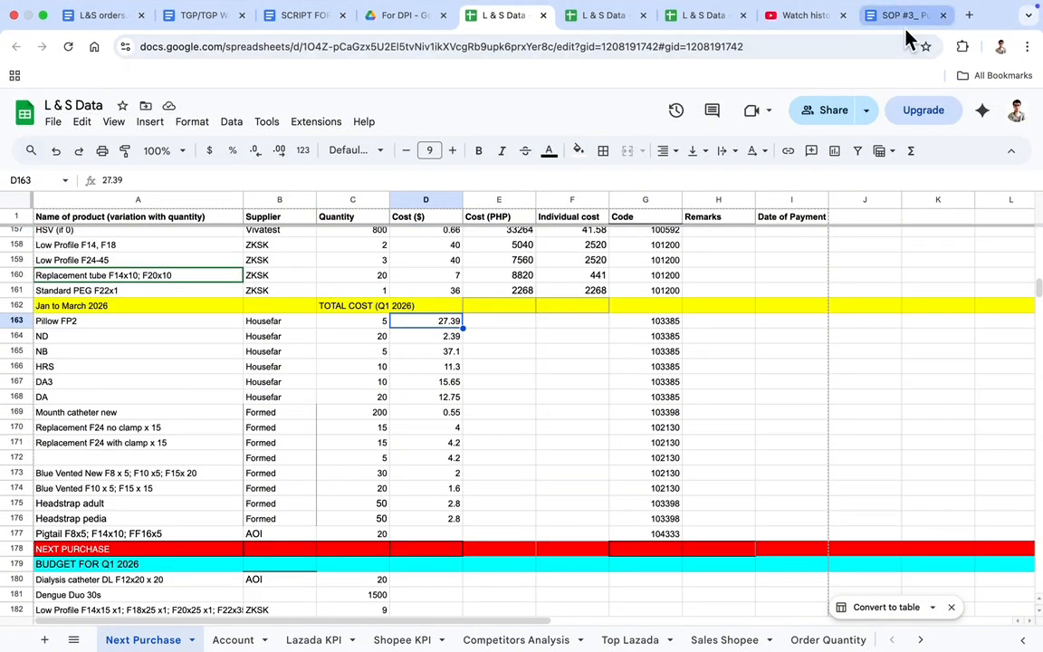
Check the supplier order priorities in the SOP #3 document and the Catheter Pigtail Set variations in the L&S orders document
{"action": "left_click", "coordinate": [901, 15]}
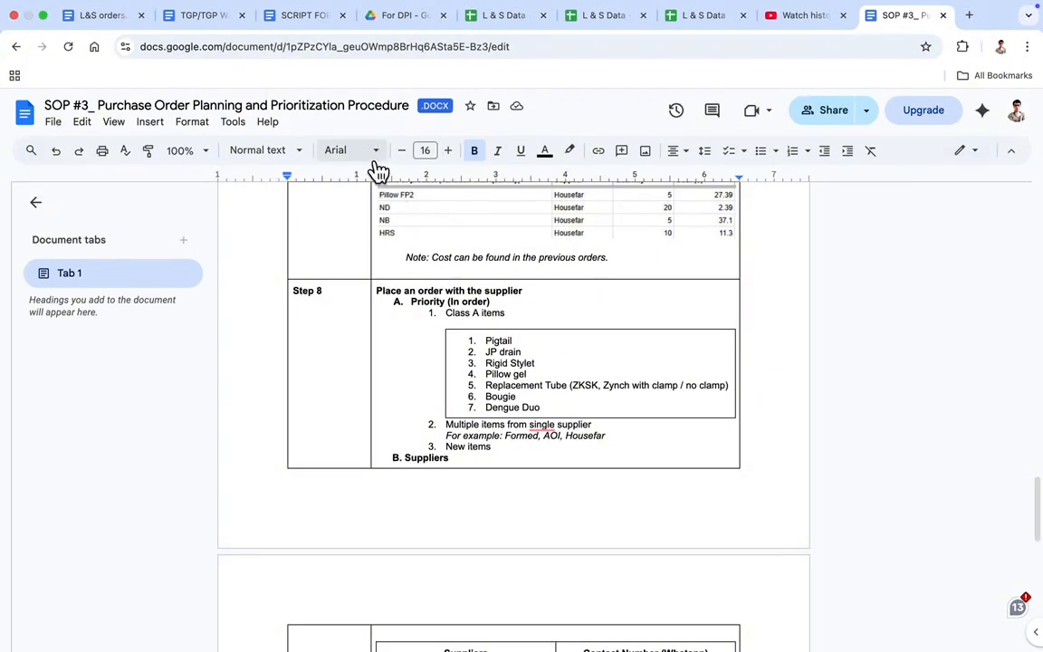
{"action": "left_click", "coordinate": [106, 15]}
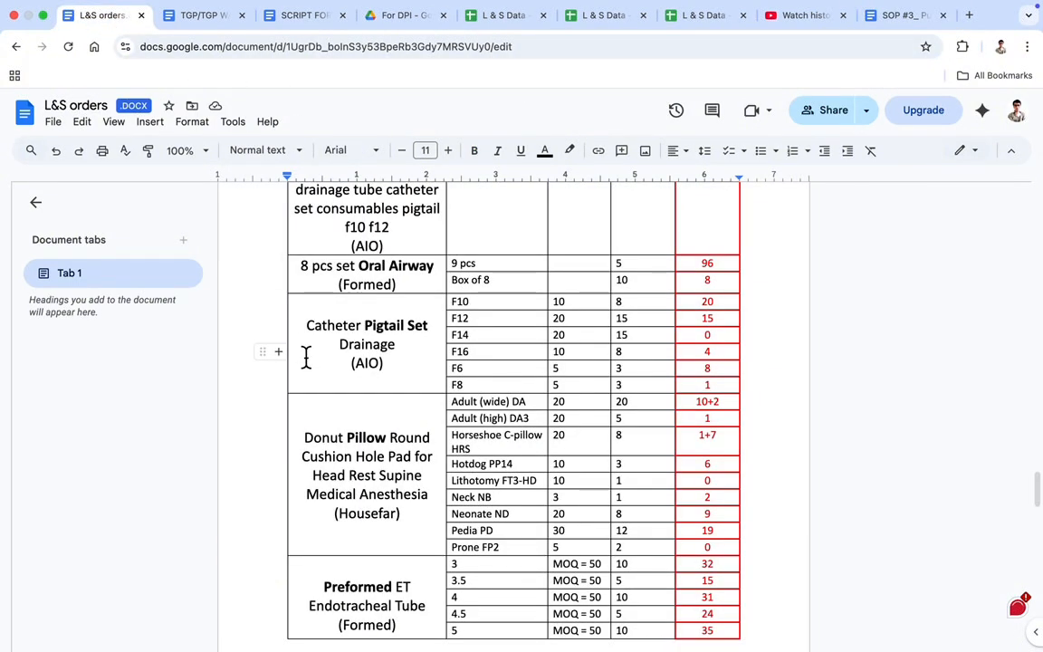
{"action": "left_click_drag", "start_coordinate": [297, 316], "coordinate": [694, 378]}
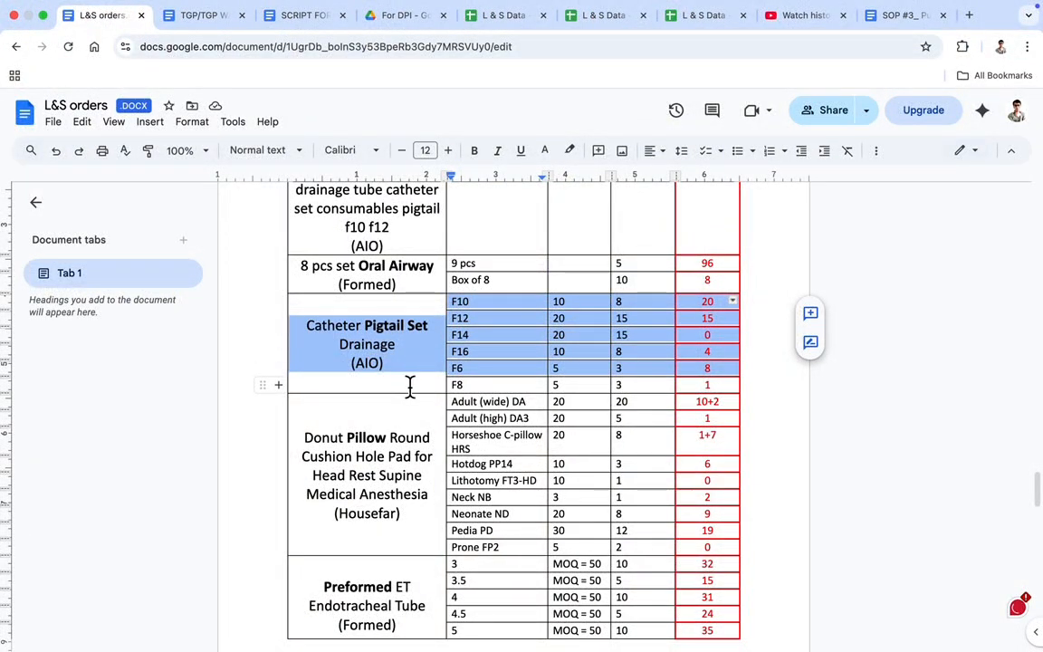
Switch back to L & S Data and examine the group of Formed items in rows 169 to 176
{"action": "left_click", "coordinate": [507, 16]}
{"action": "scroll", "coordinate": [307, 434], "scroll_direction": "up", "scroll_amount": 1}
{"action": "scroll", "coordinate": [324, 463], "scroll_direction": "up", "scroll_amount": 10}
{"action": "scroll", "coordinate": [324, 463], "scroll_direction": "down", "scroll_amount": 10}
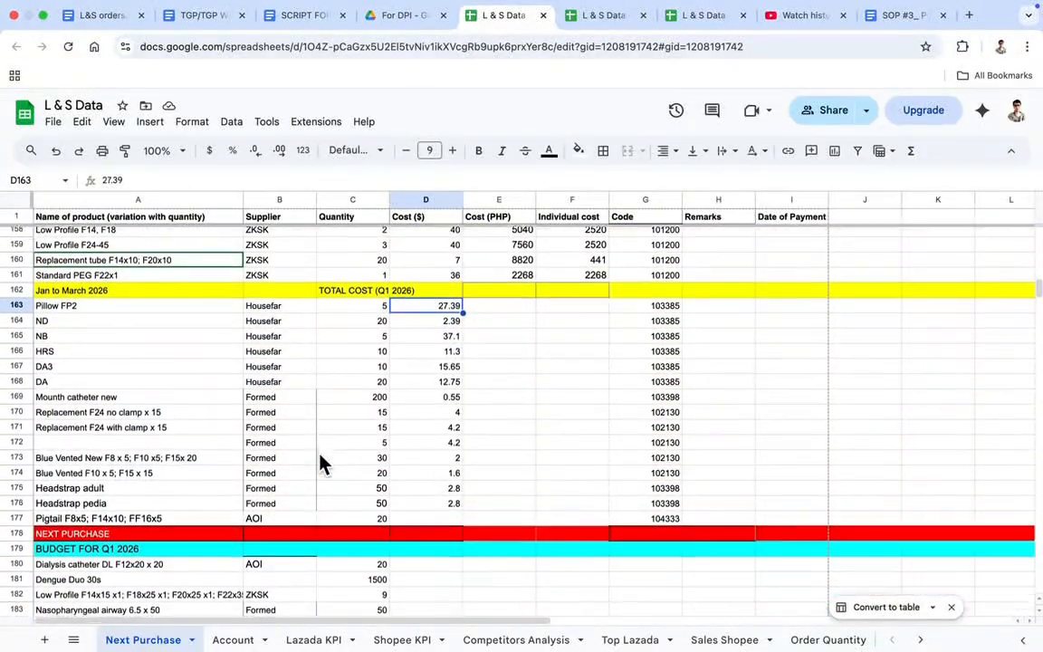
{"action": "scroll", "coordinate": [324, 463], "scroll_direction": "down", "scroll_amount": 1}
{"action": "left_click_drag", "start_coordinate": [28, 395], "coordinate": [42, 502]}
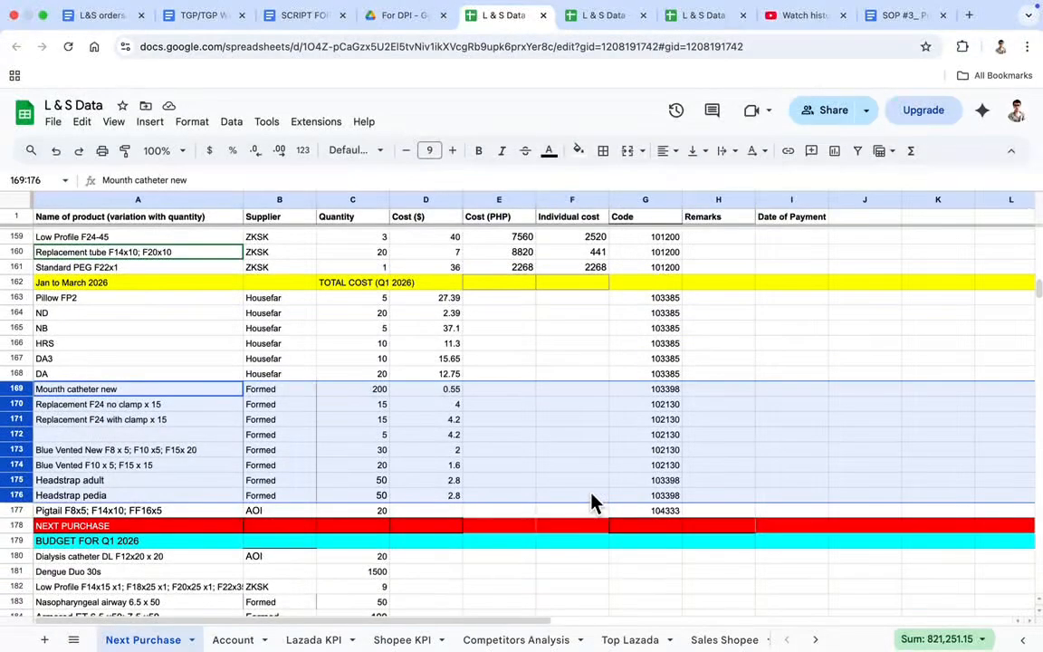
Look through the items under NEXT PURCHASE and compare them with the earlier orders above the Jan to March 2026 row
{"action": "scroll", "coordinate": [465, 523], "scroll_direction": "down", "scroll_amount": 2}
{"action": "scroll", "coordinate": [465, 523], "scroll_direction": "down", "scroll_amount": 1}
{"action": "left_click", "coordinate": [172, 376]}
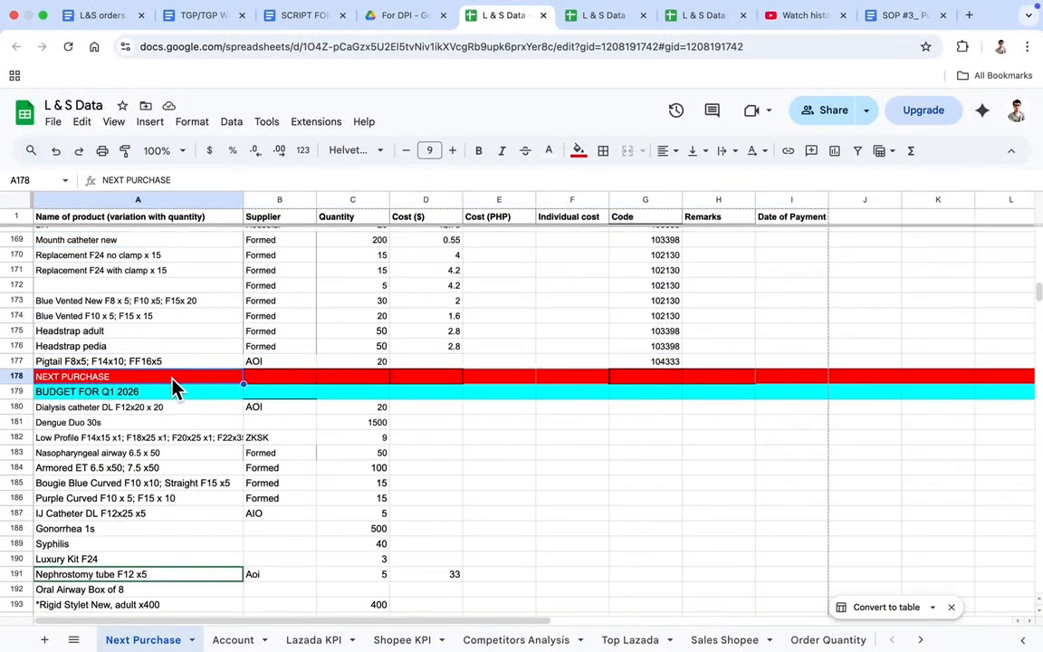
{"action": "scroll", "coordinate": [174, 384], "scroll_direction": "down", "scroll_amount": 2}
{"action": "scroll", "coordinate": [174, 387], "scroll_direction": "down", "scroll_amount": 1}
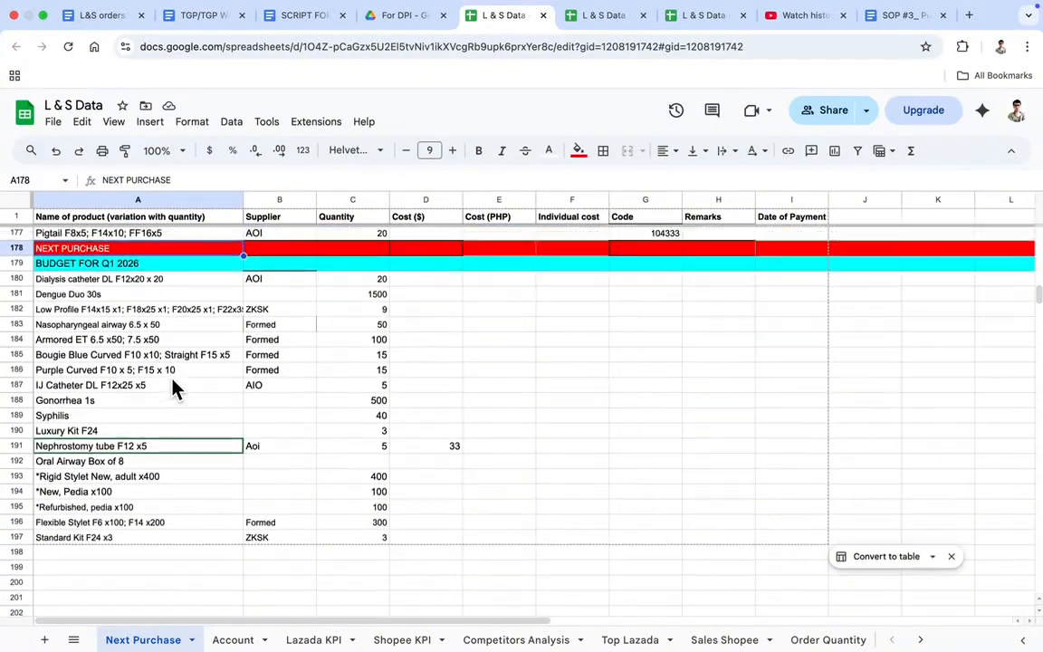
{"action": "scroll", "coordinate": [174, 388], "scroll_direction": "up", "scroll_amount": 5}
{"action": "scroll", "coordinate": [173, 388], "scroll_direction": "up", "scroll_amount": 4}
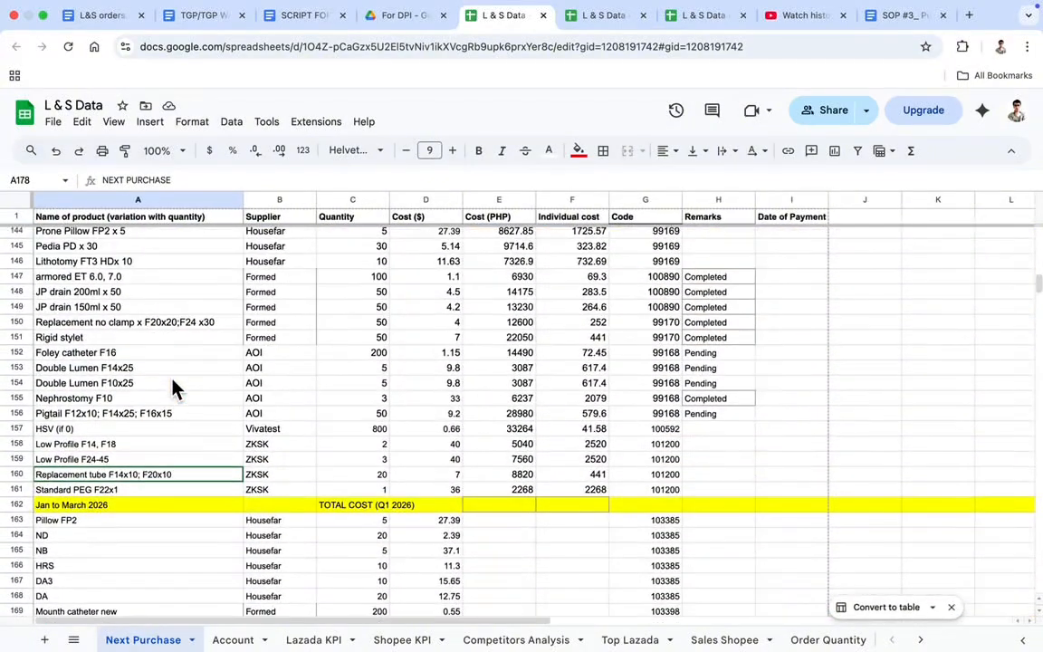
{"action": "scroll", "coordinate": [174, 387], "scroll_direction": "up", "scroll_amount": 1}
{"action": "scroll", "coordinate": [174, 388], "scroll_direction": "down", "scroll_amount": 1}
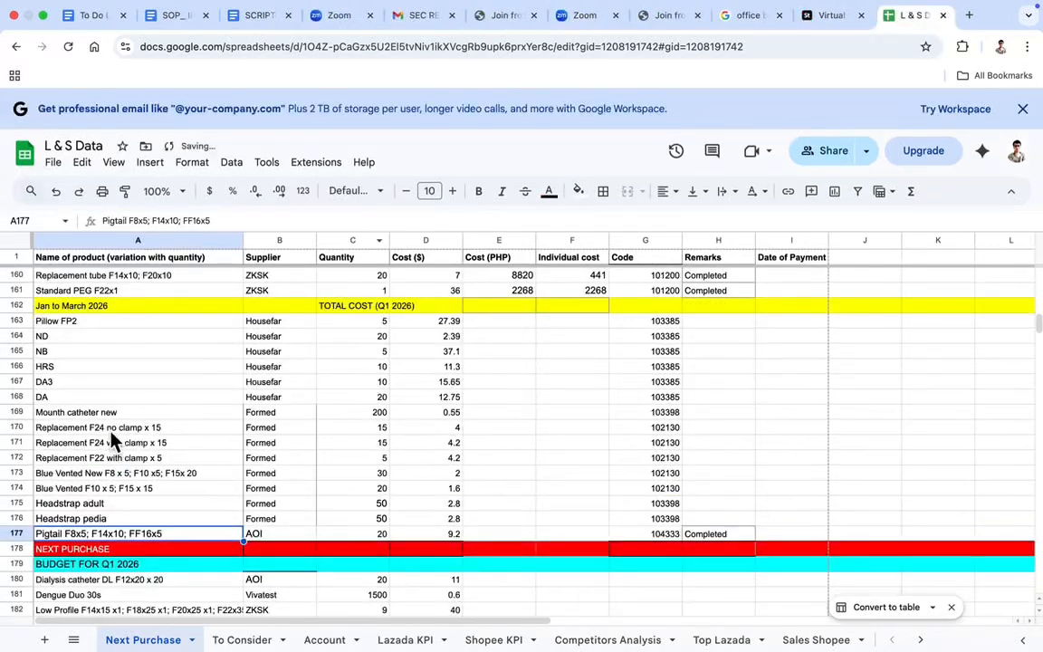
Insert one empty row below the Pigtail F8x5; F14x10; FF16x5 entry in row 177
{"action": "left_click", "coordinate": [17, 533]}
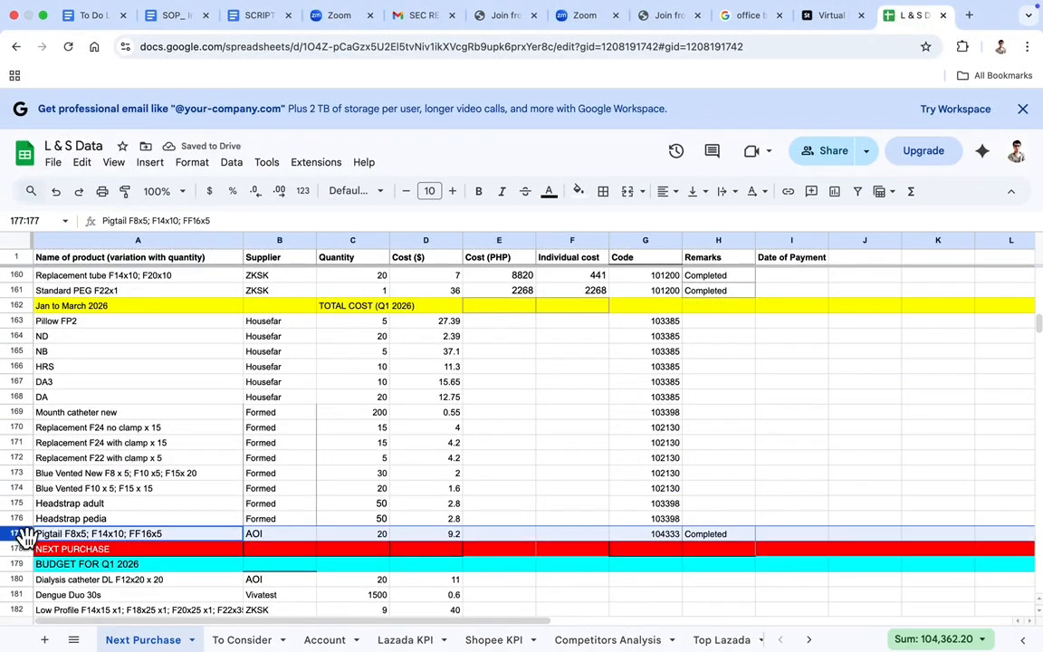
{"action": "left_click", "coordinate": [150, 162]}
{"action": "mouse_move", "coordinate": [353, 215]}
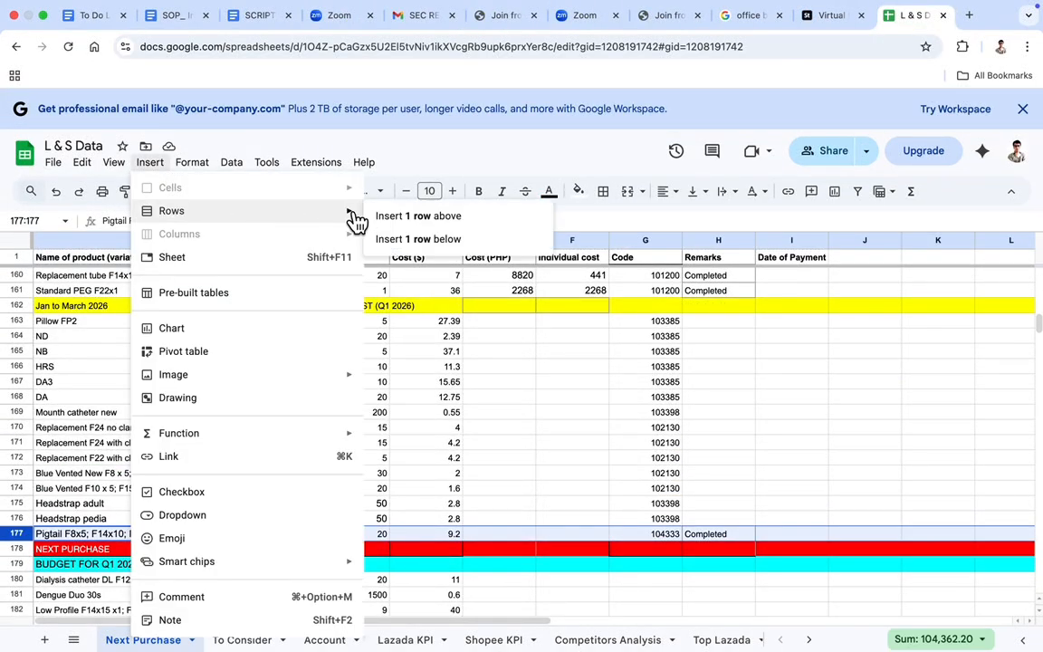
{"action": "left_click", "coordinate": [407, 239]}
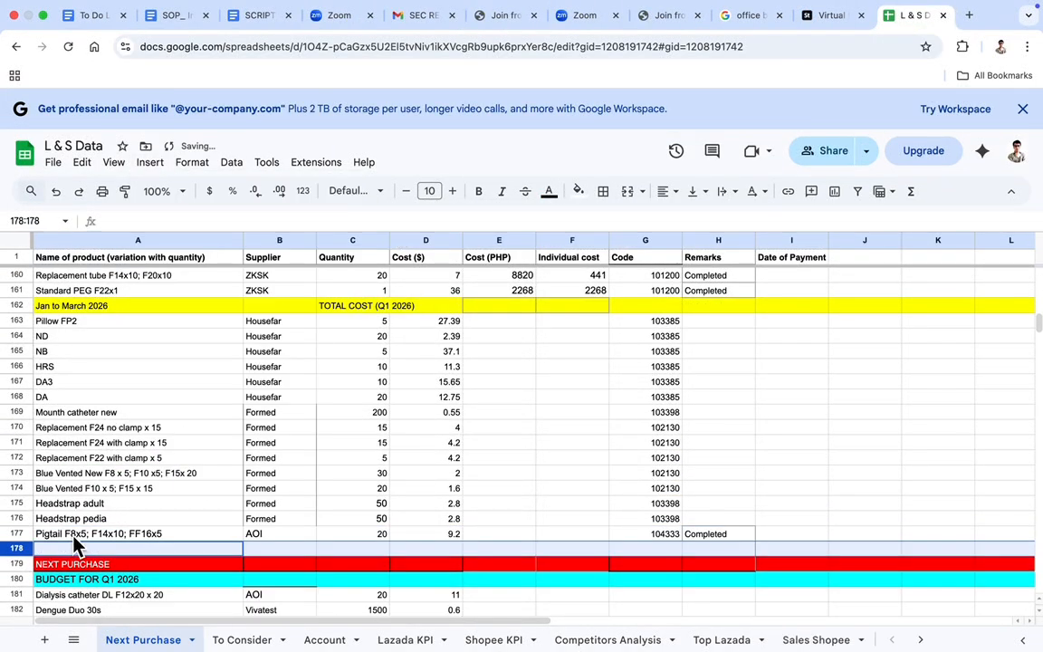
Move the Dialysis catheter DL F12x20 x 20 entry from row 181 into the empty row 178 above NEXT PURCHASE
{"action": "scroll", "coordinate": [65, 507], "scroll_direction": "down", "scroll_amount": 2}
{"action": "left_click", "coordinate": [60, 538]}
{"action": "left_click", "coordinate": [28, 535]}
{"action": "key", "text": "super+c"}
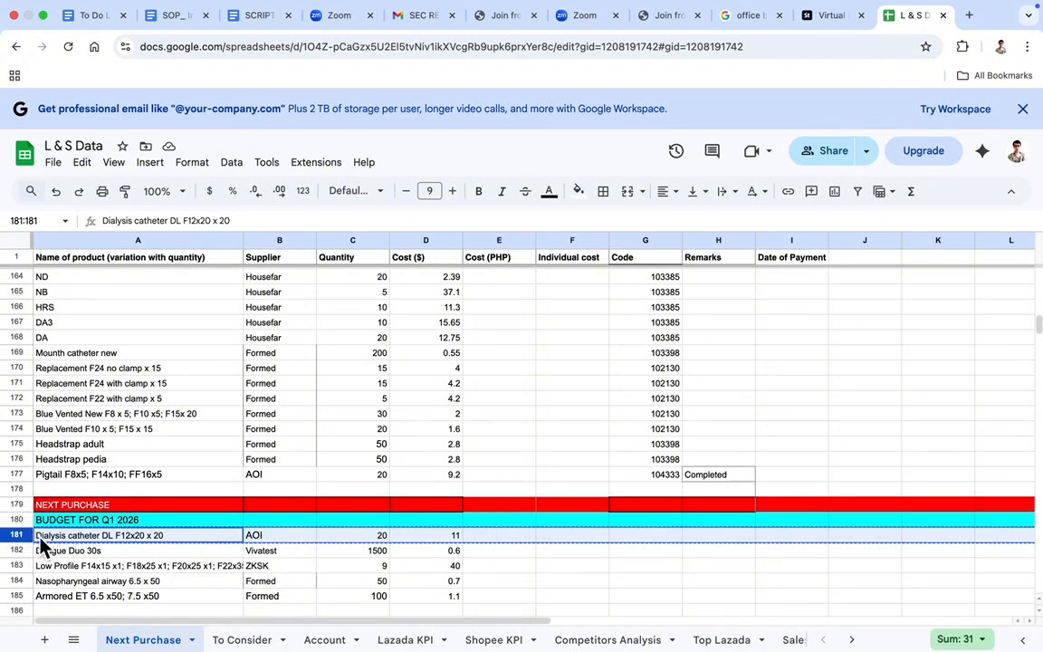
{"action": "key", "text": "Delete"}
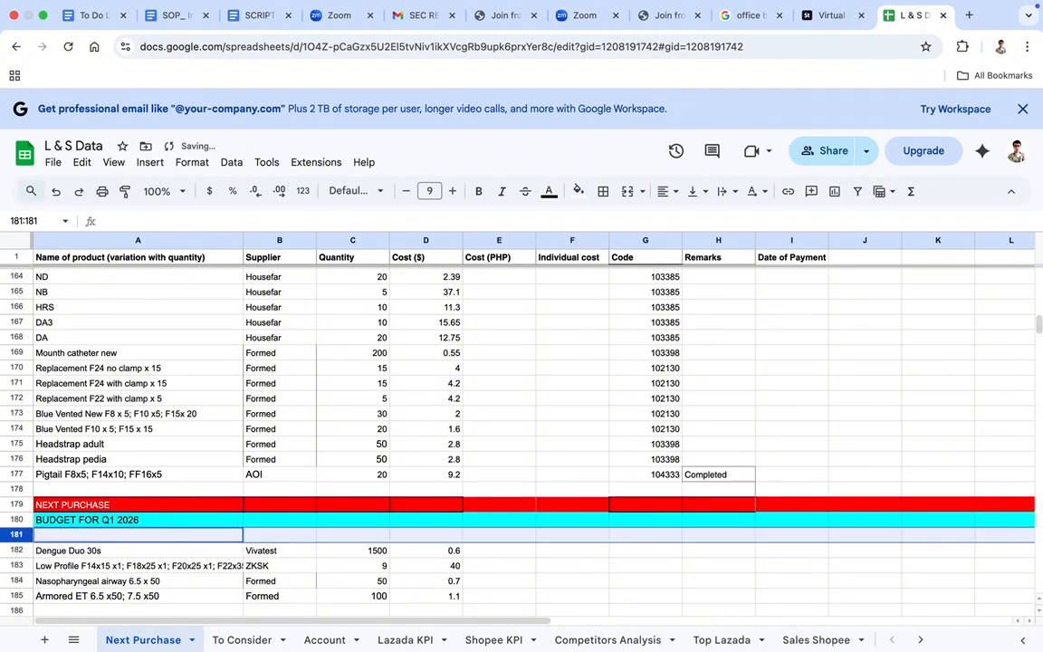
{"action": "left_click", "coordinate": [27, 490]}
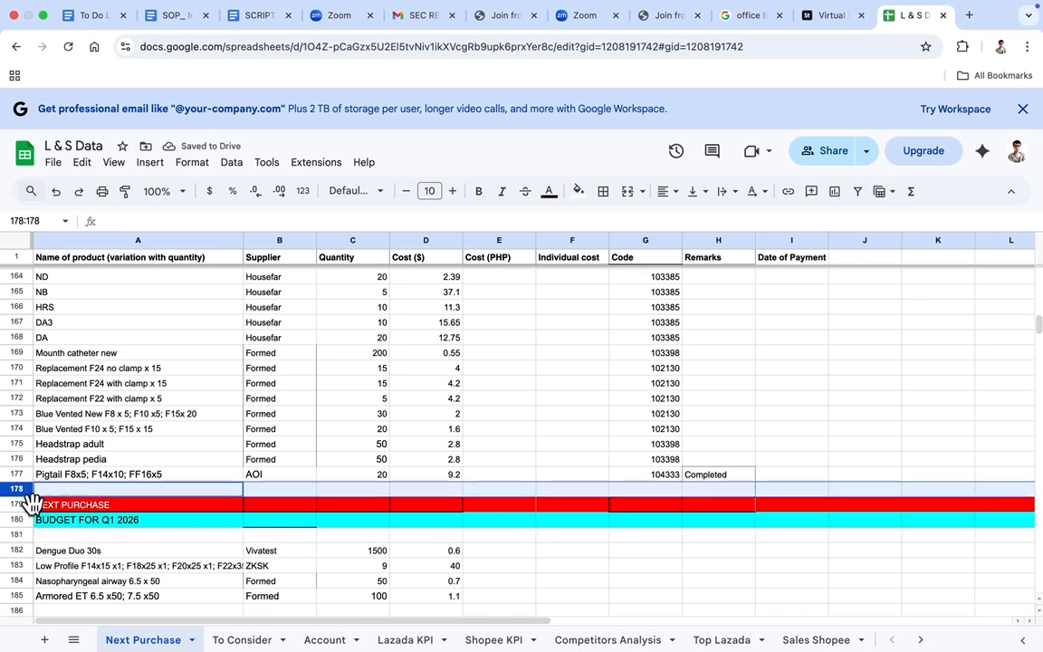
{"action": "key", "text": "ctrl+v"}
{"action": "scroll", "coordinate": [145, 544], "scroll_direction": "down", "scroll_amount": 1}
{"action": "scroll", "coordinate": [144, 544], "scroll_direction": "down", "scroll_amount": 3}
{"action": "scroll", "coordinate": [143, 544], "scroll_direction": "up", "scroll_amount": 1}
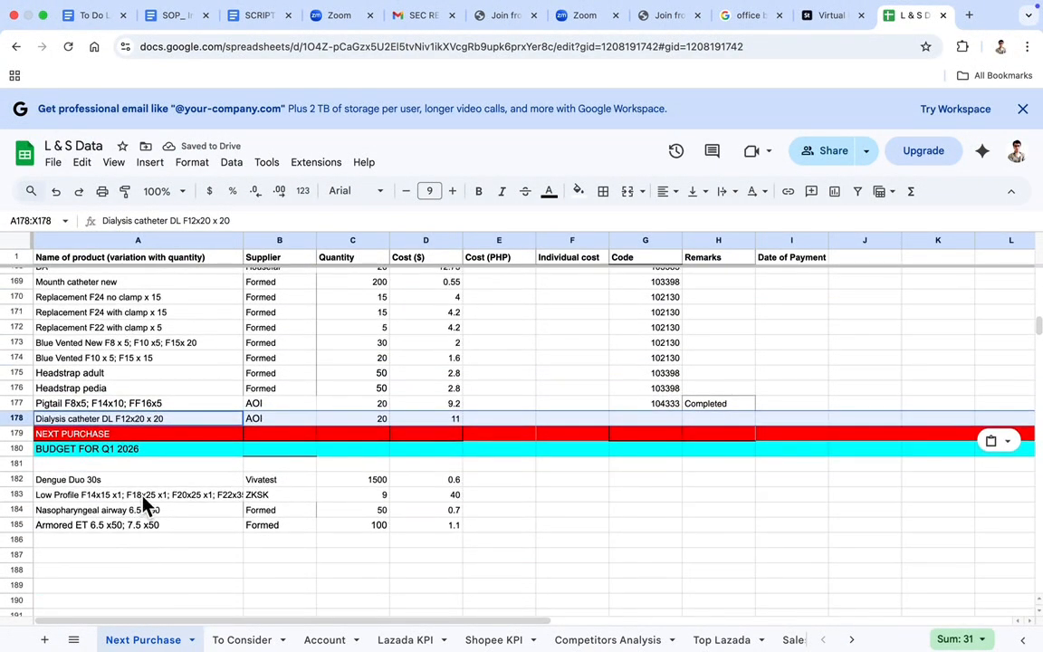
{"action": "mouse_move", "coordinate": [600, 7]}
{"action": "type", "text": "goboss."}
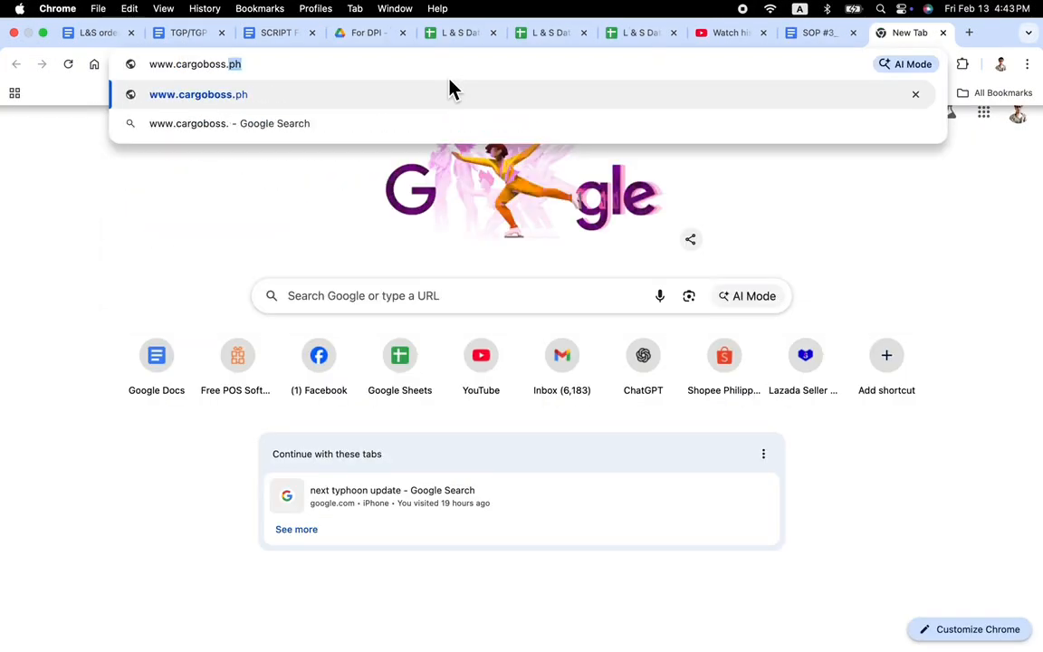
{"action": "key", "text": "Return"}
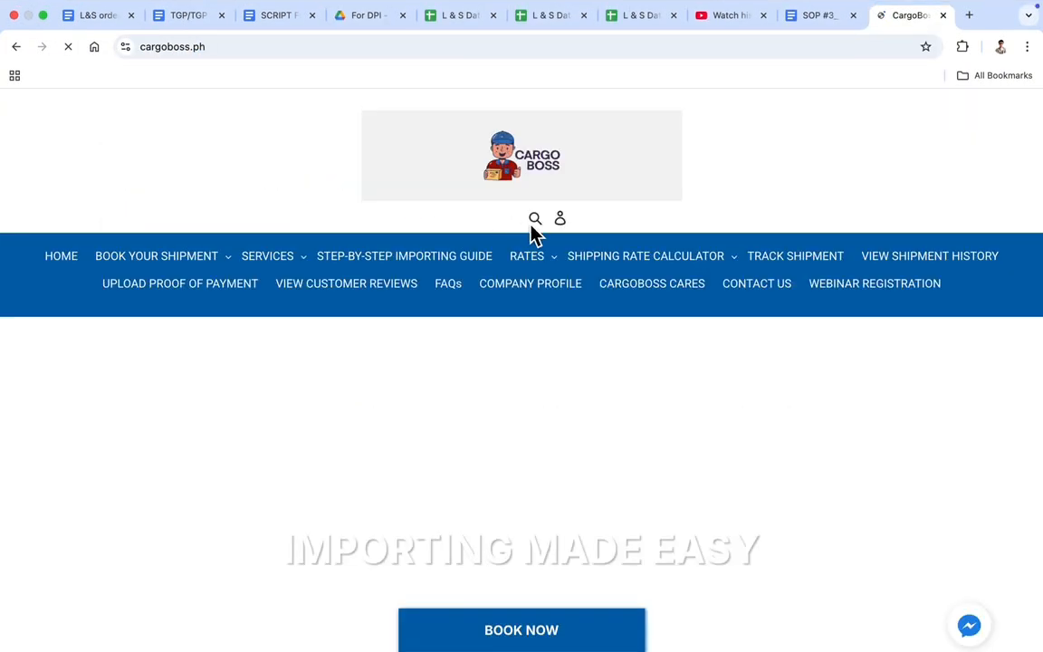
{"action": "scroll", "coordinate": [632, 304], "scroll_direction": "down", "scroll_amount": 2}
{"action": "scroll", "coordinate": [708, 308], "scroll_direction": "down", "scroll_amount": 1}
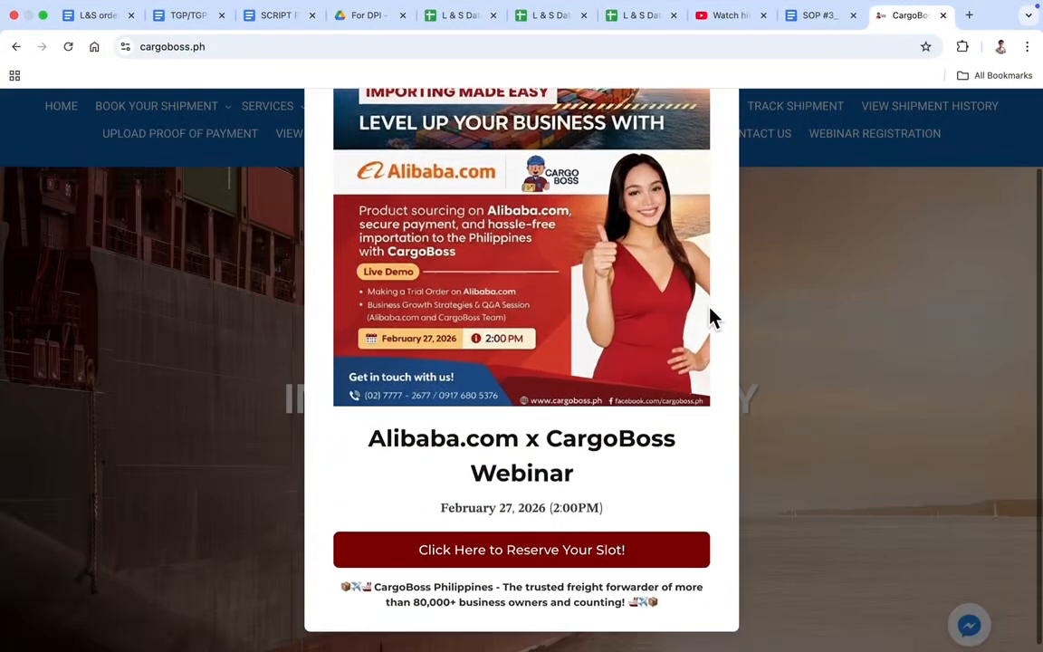
{"action": "scroll", "coordinate": [709, 308], "scroll_direction": "up", "scroll_amount": 1}
{"action": "left_click", "coordinate": [718, 136]}
{"action": "scroll", "coordinate": [627, 158], "scroll_direction": "up", "scroll_amount": 2}
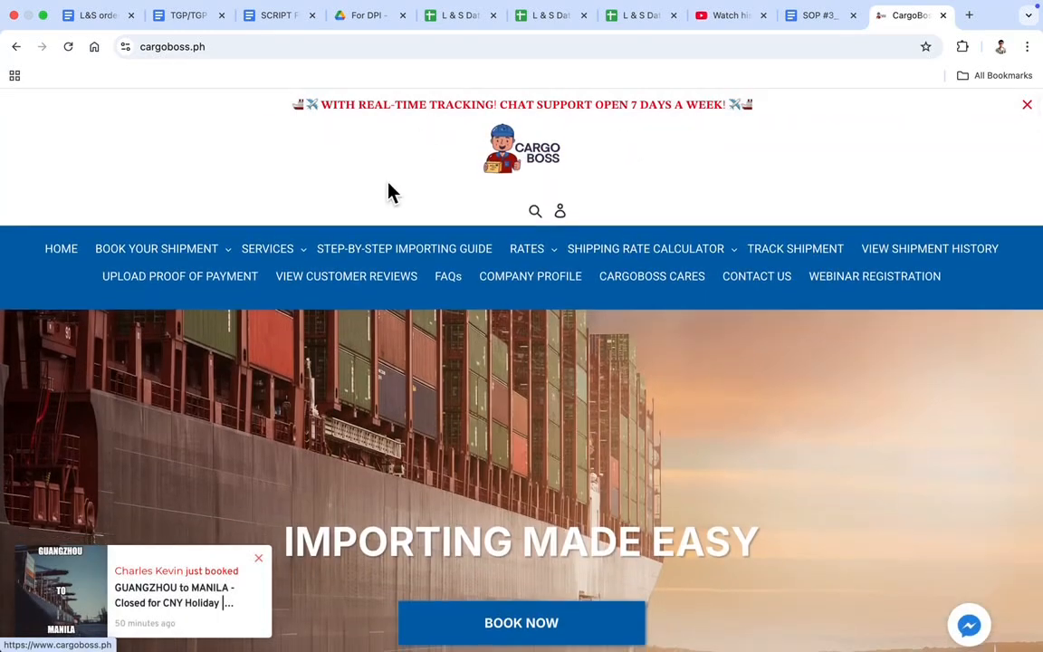
{"action": "mouse_move", "coordinate": [767, 4]}
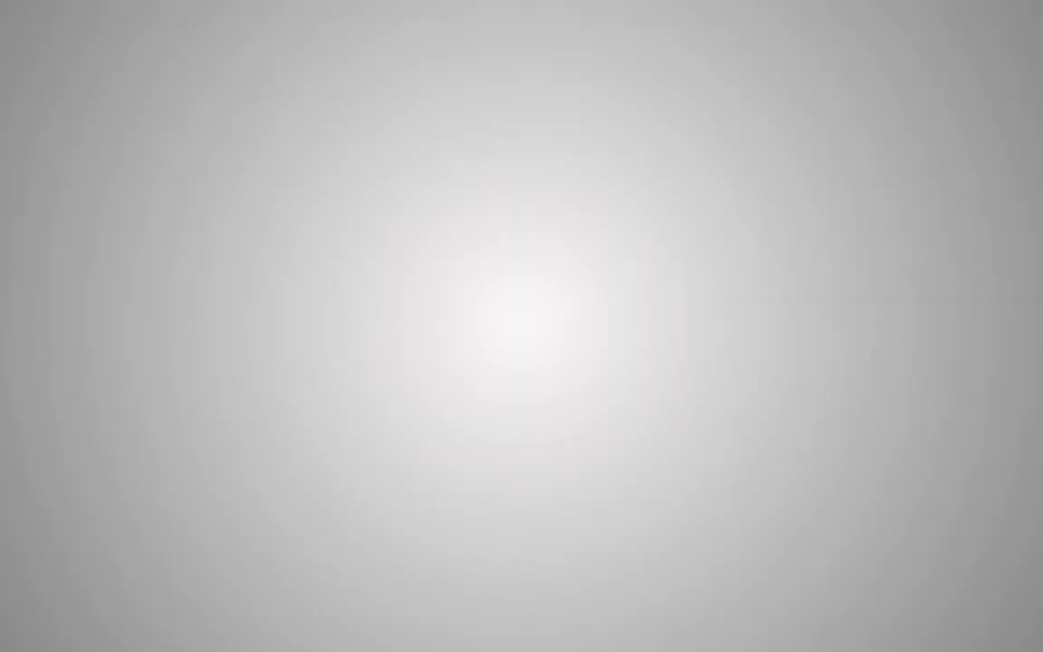